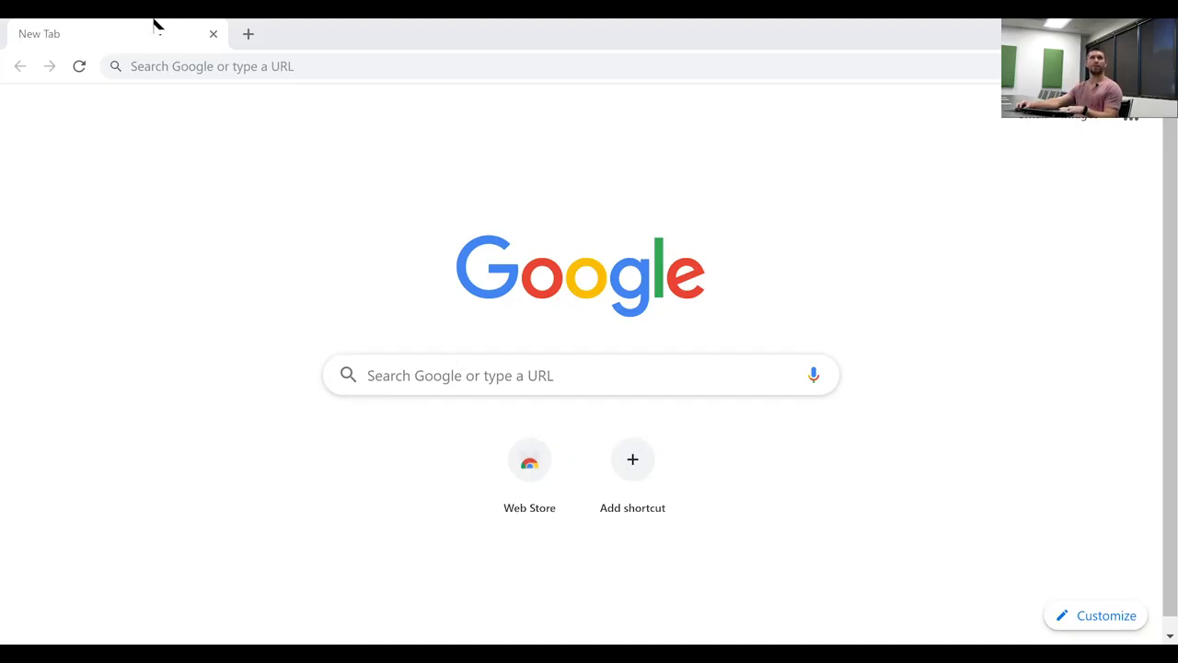
- Load the Stingray device page at 10.0.0.234 in Chrome
left_click(192, 66)
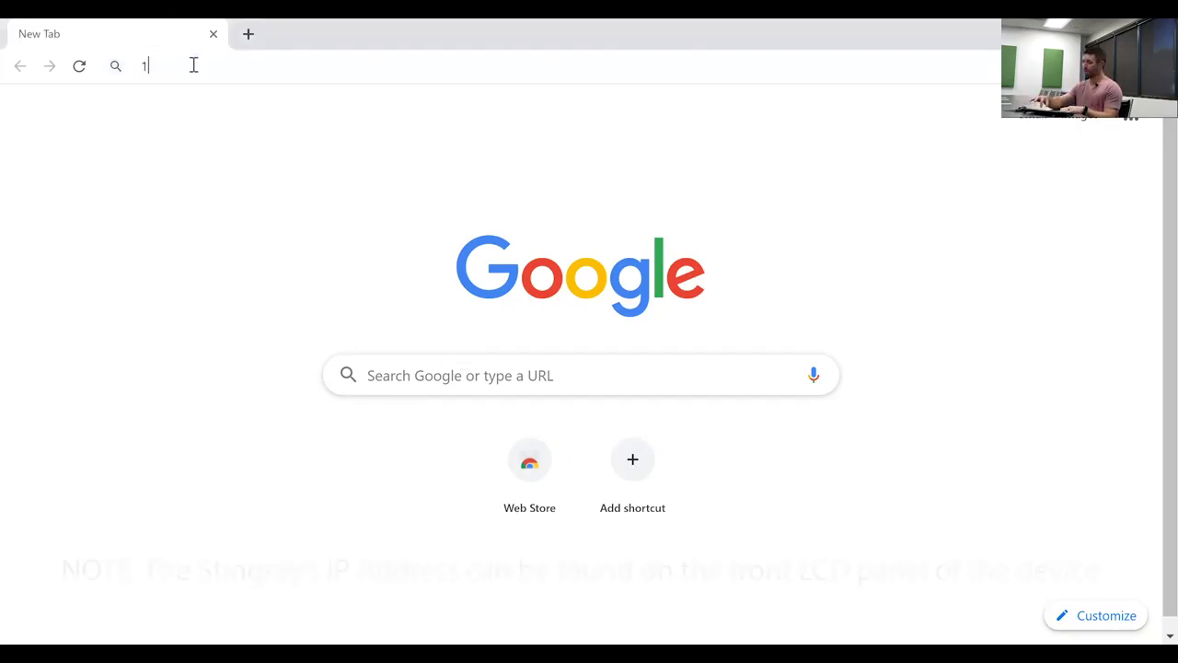
type("10.0.0.")
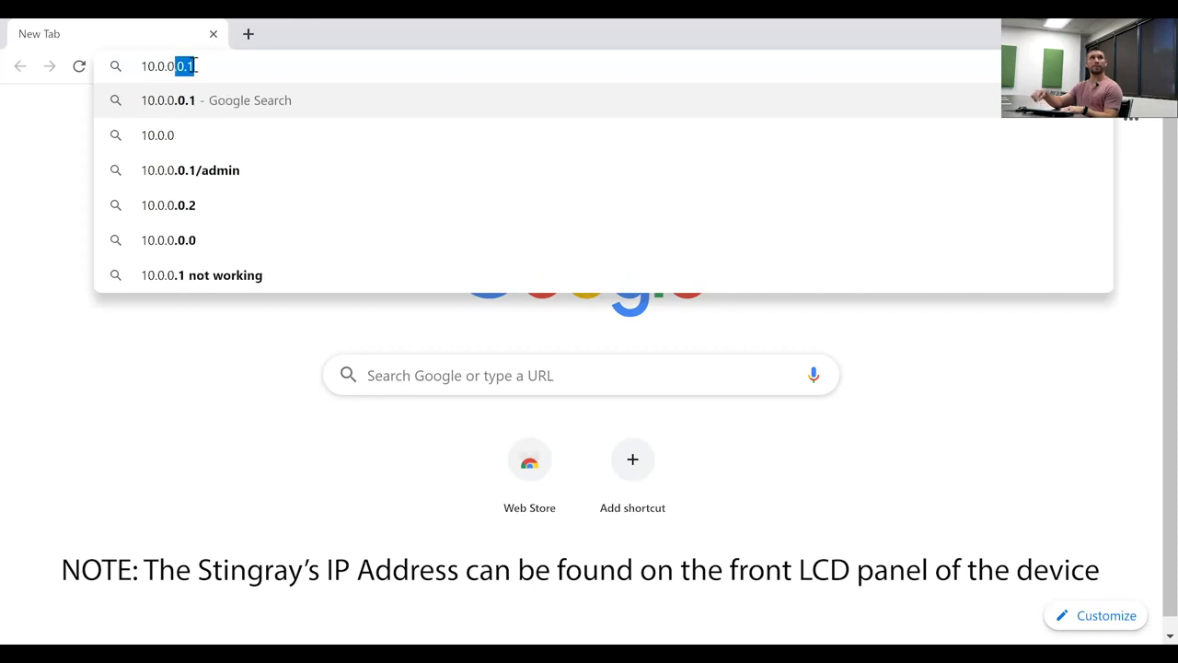
type("234")
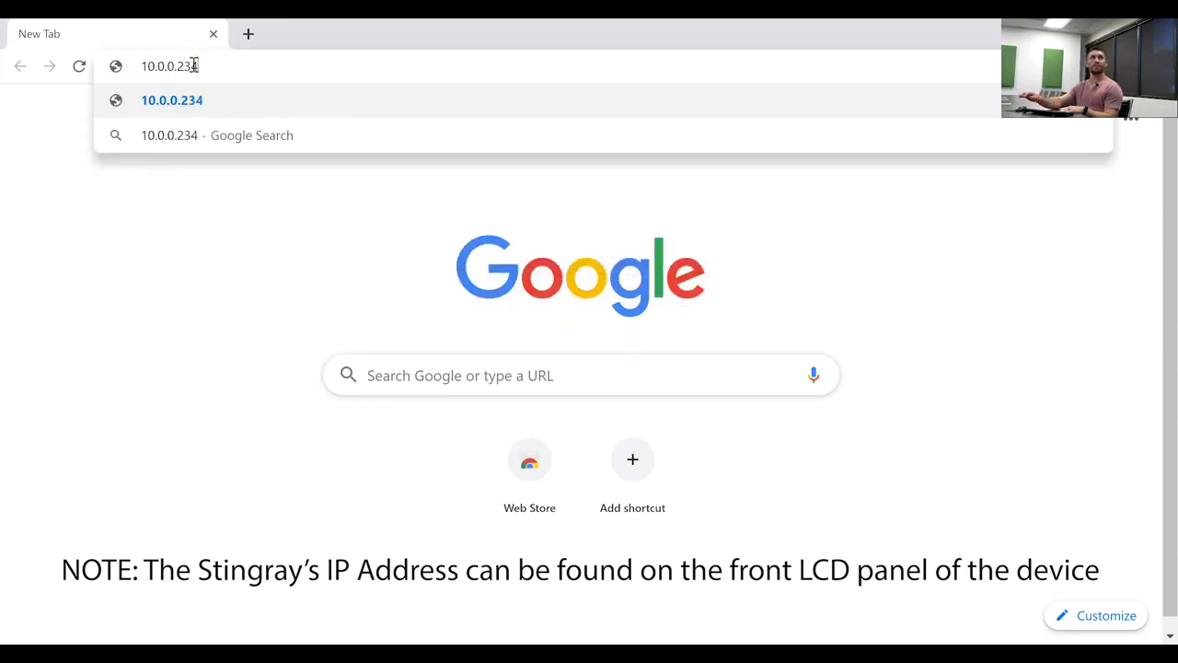
key("Return")
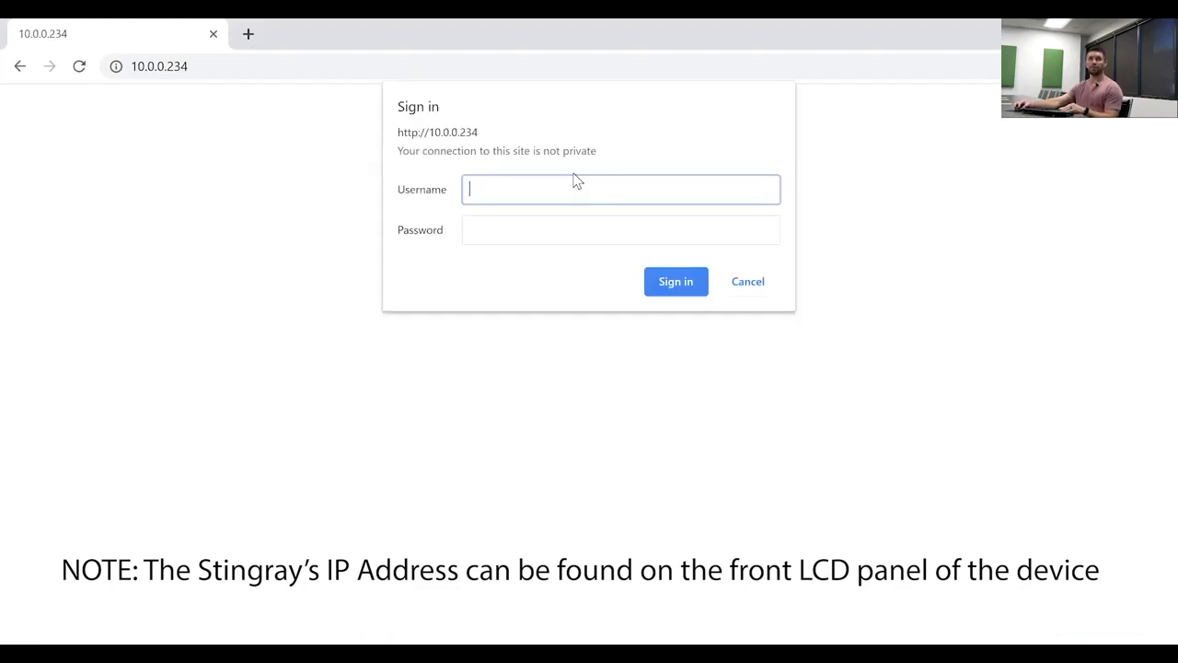
- Sign in with the device's admin username and password
type("admin")
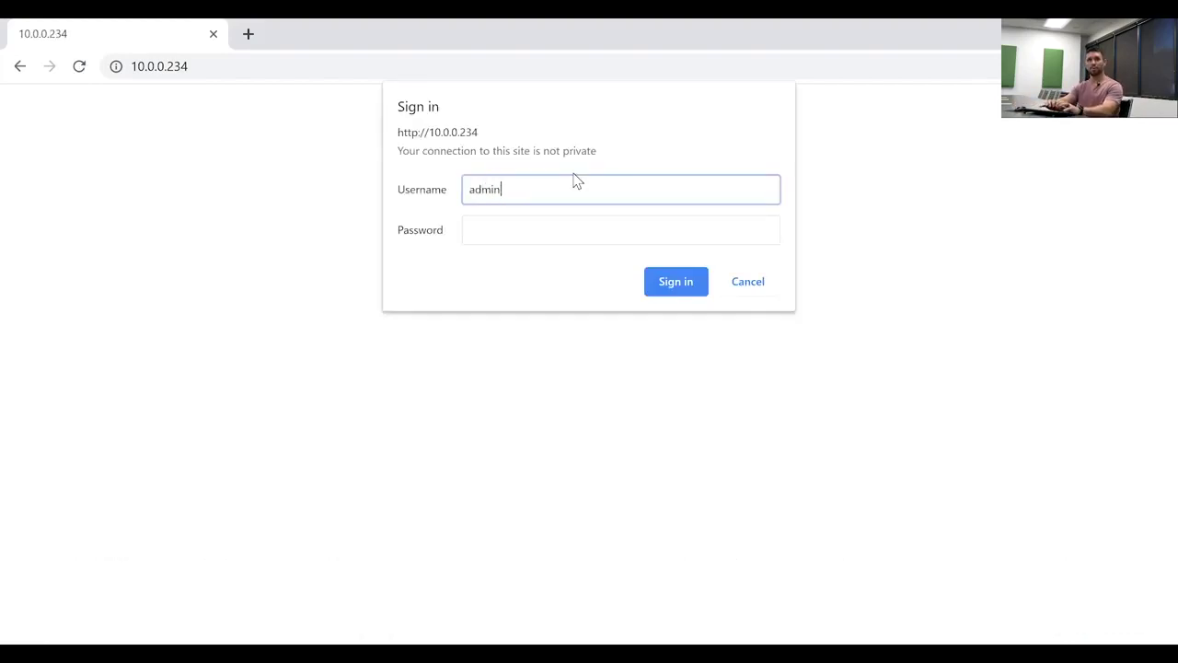
key("Tab")
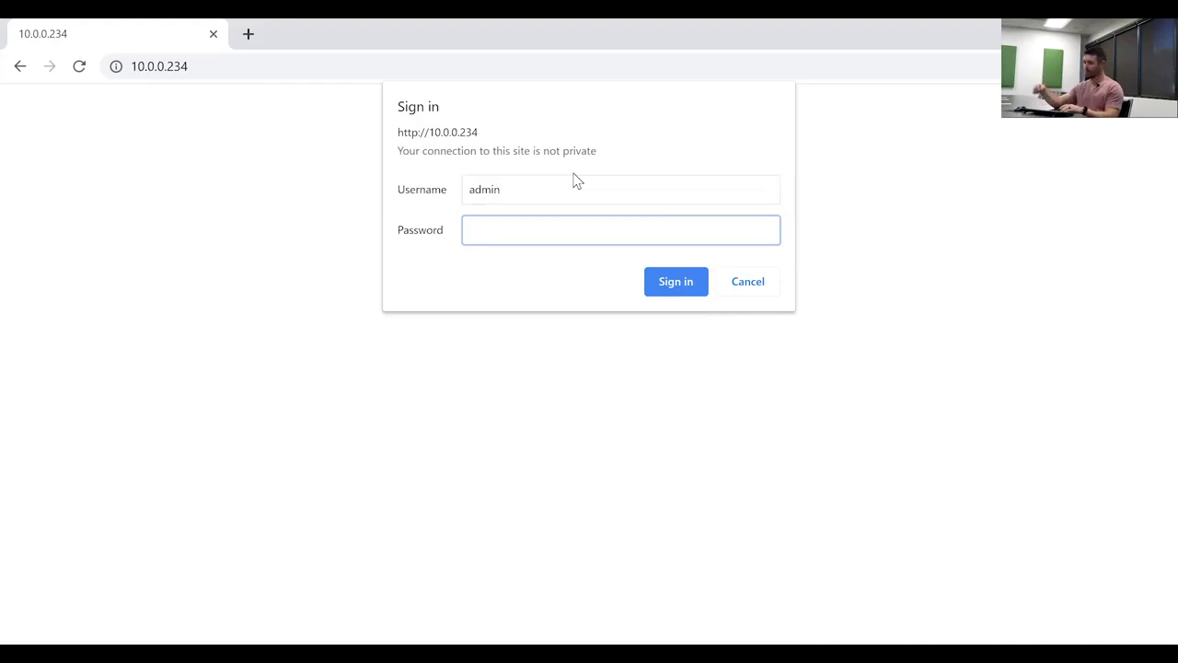
type("admi")
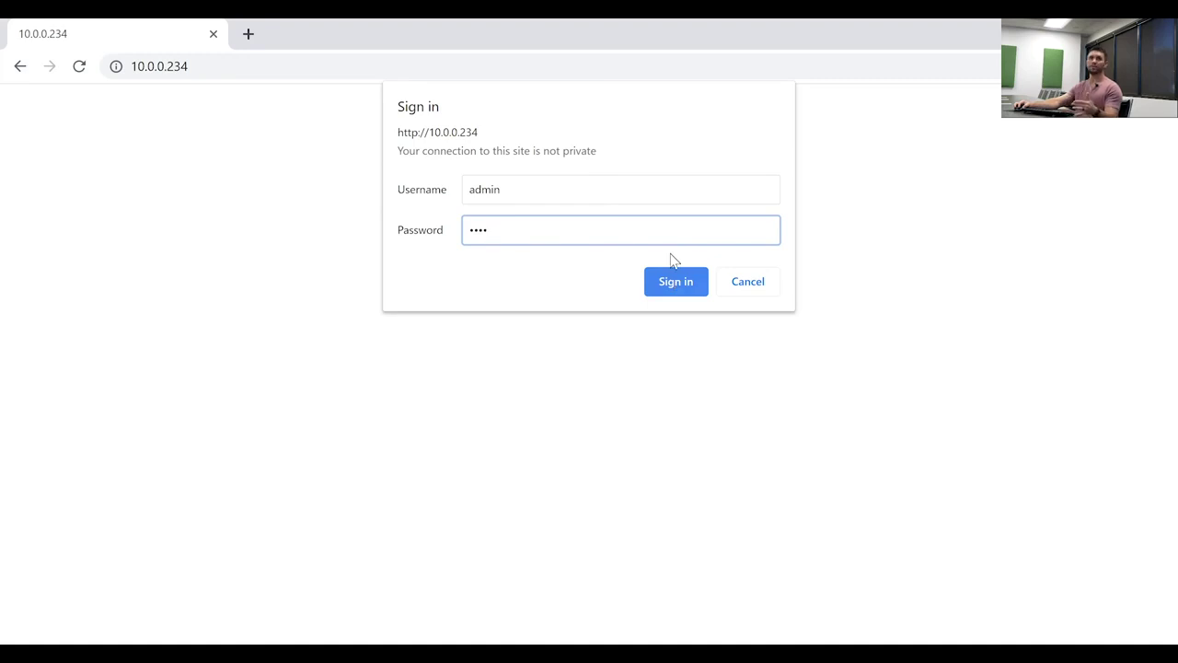
left_click(673, 285)
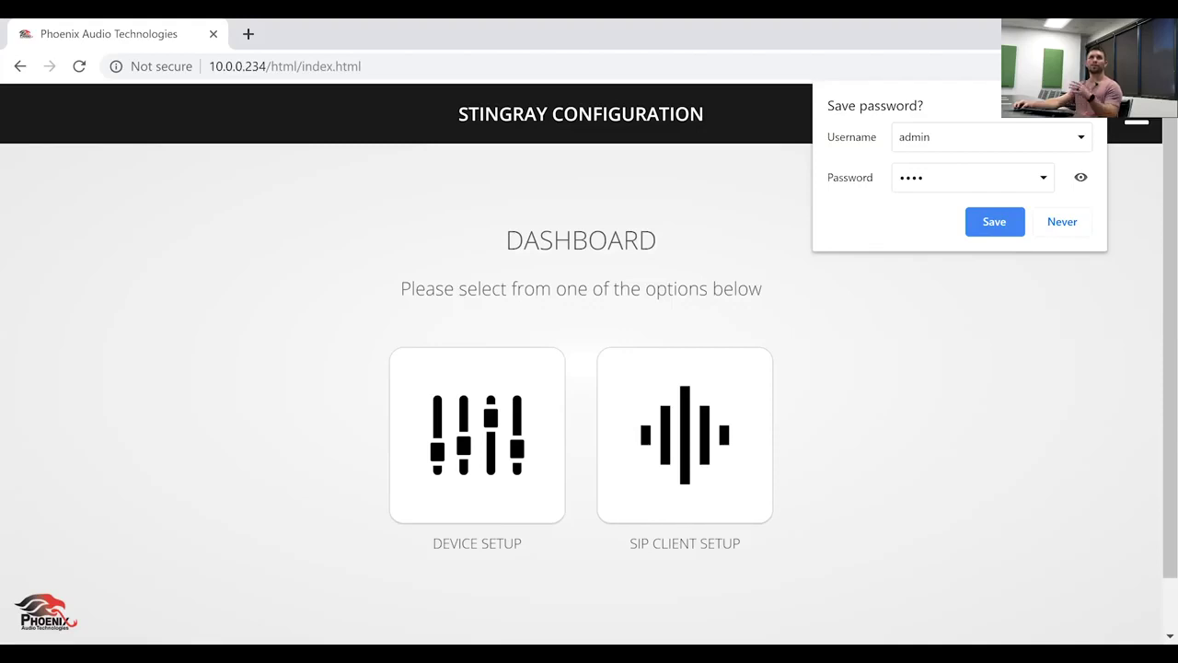
- Choose Never on Chrome's save-password prompt to dismiss it
left_click(898, 394)
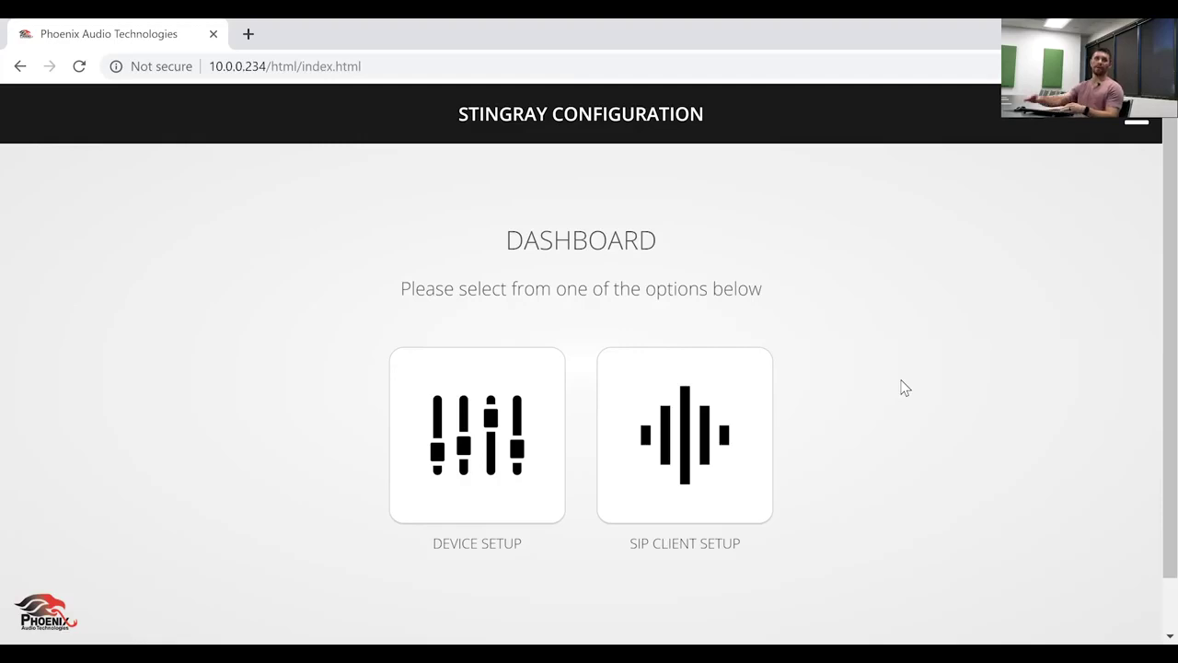
- Open Device Setup and bring up the Edit Device dialog for the primary unit, Unit #1
left_click(484, 449)
scroll(707, 307, "down", 2)
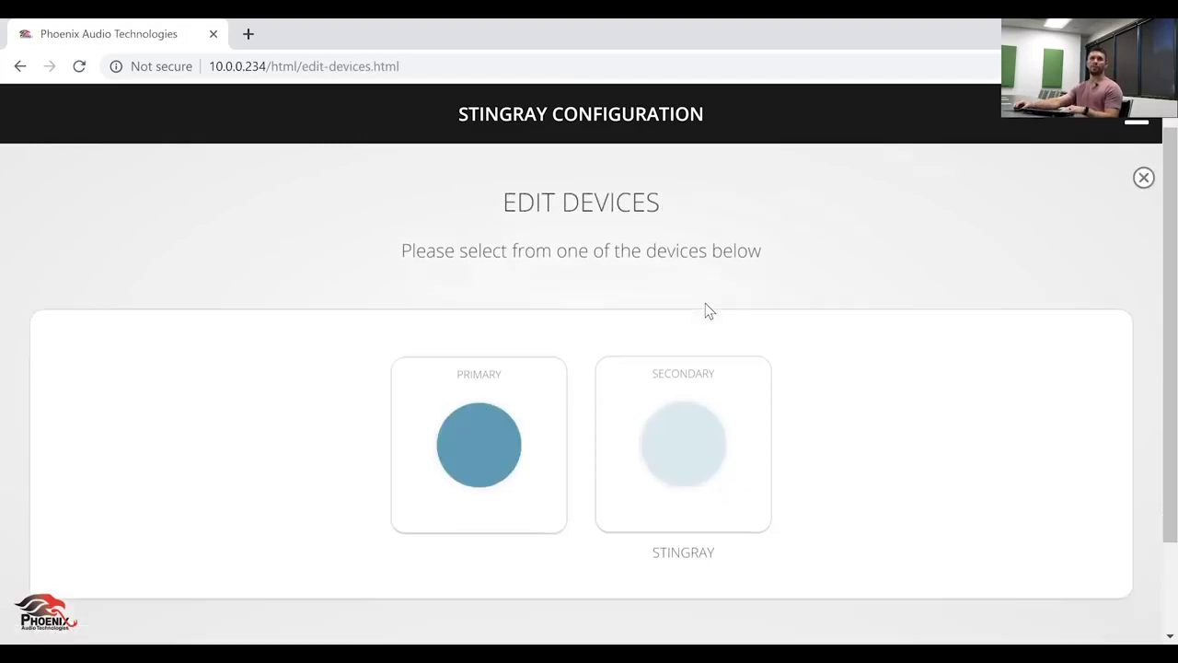
scroll(705, 304, "up", 2)
scroll(705, 304, "down", 1)
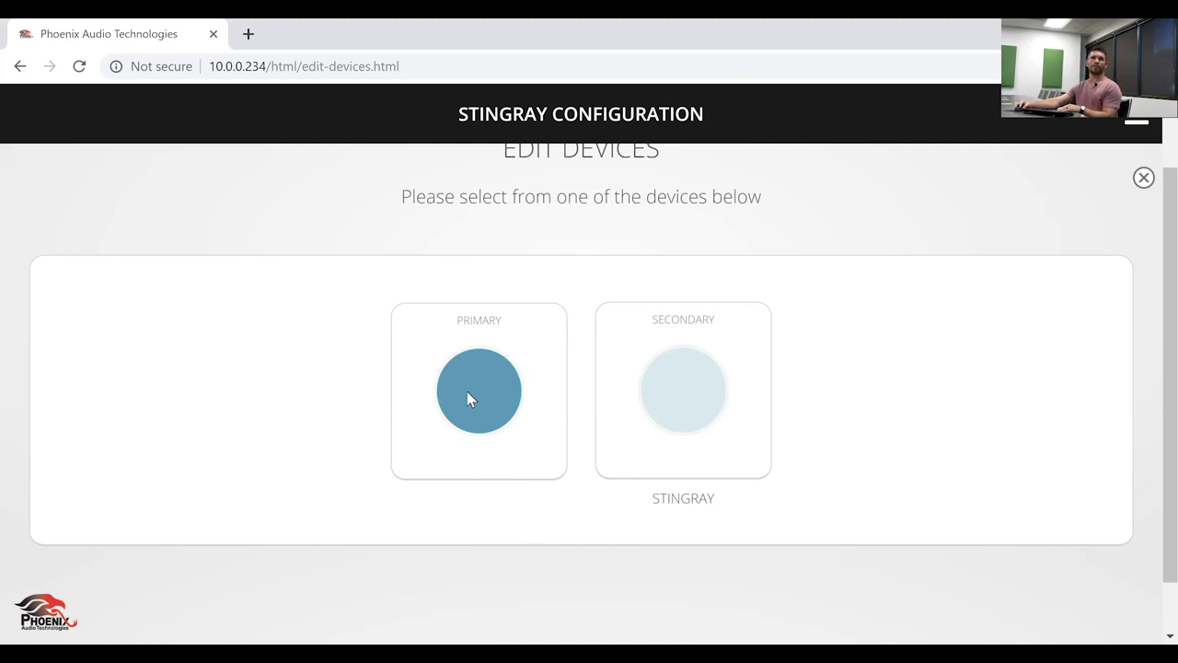
left_click(480, 410)
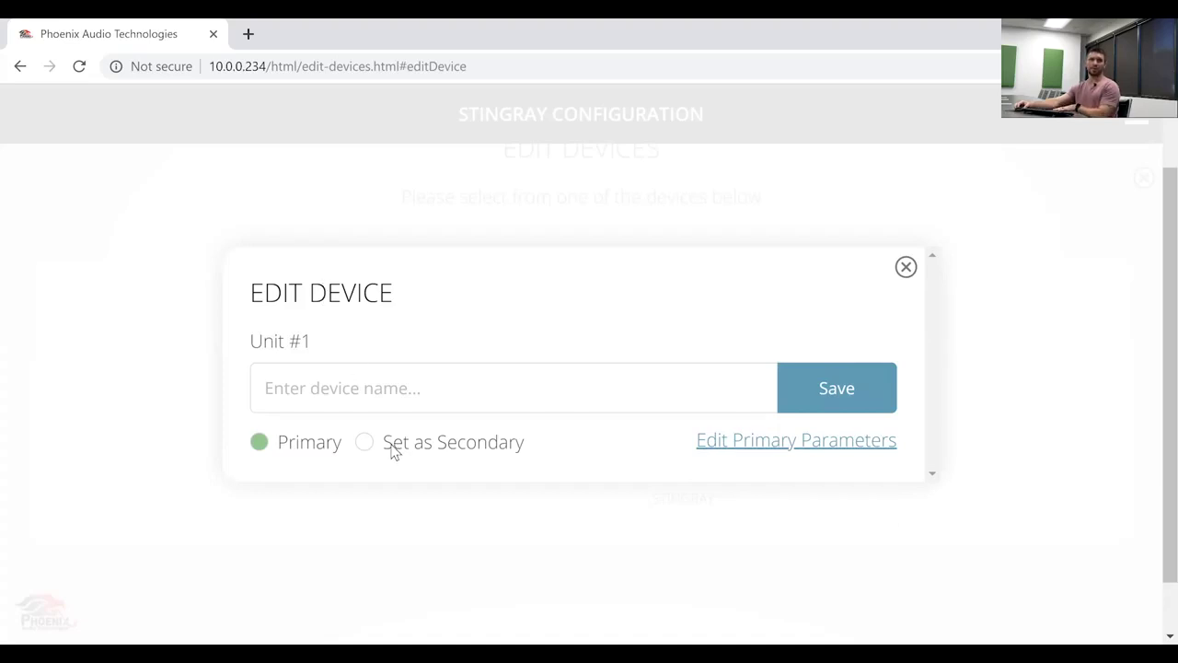
- Open the primary unit's parameters and scroll through its mixer and channel tiles
left_click(752, 449)
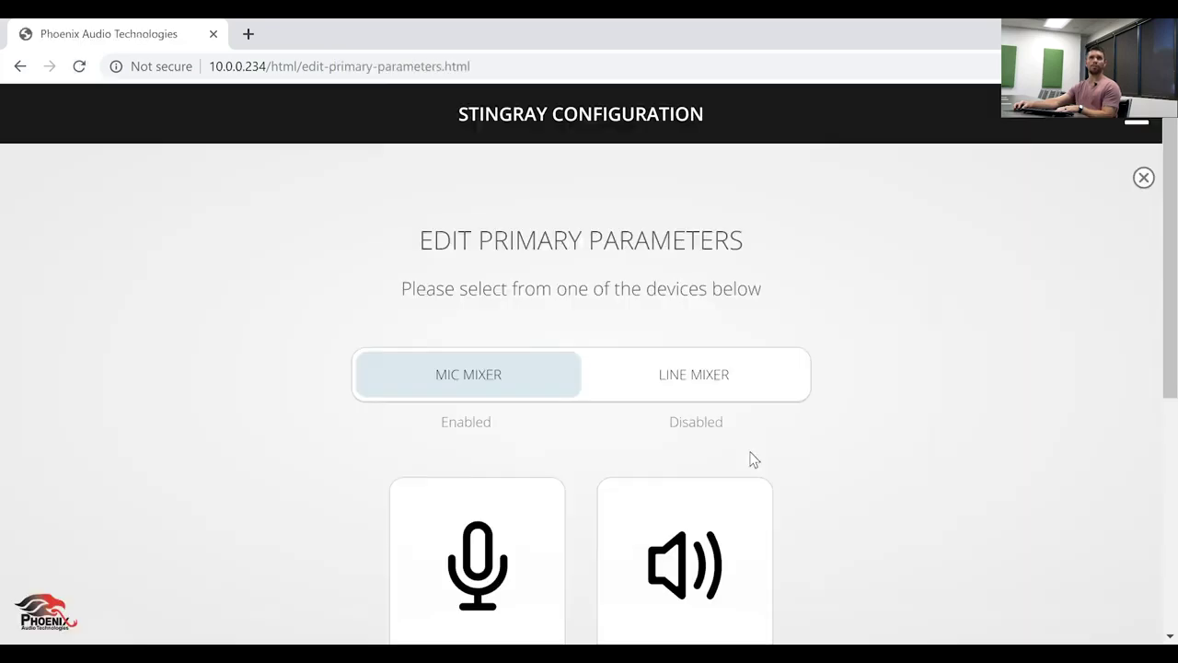
scroll(802, 437, "down", 1)
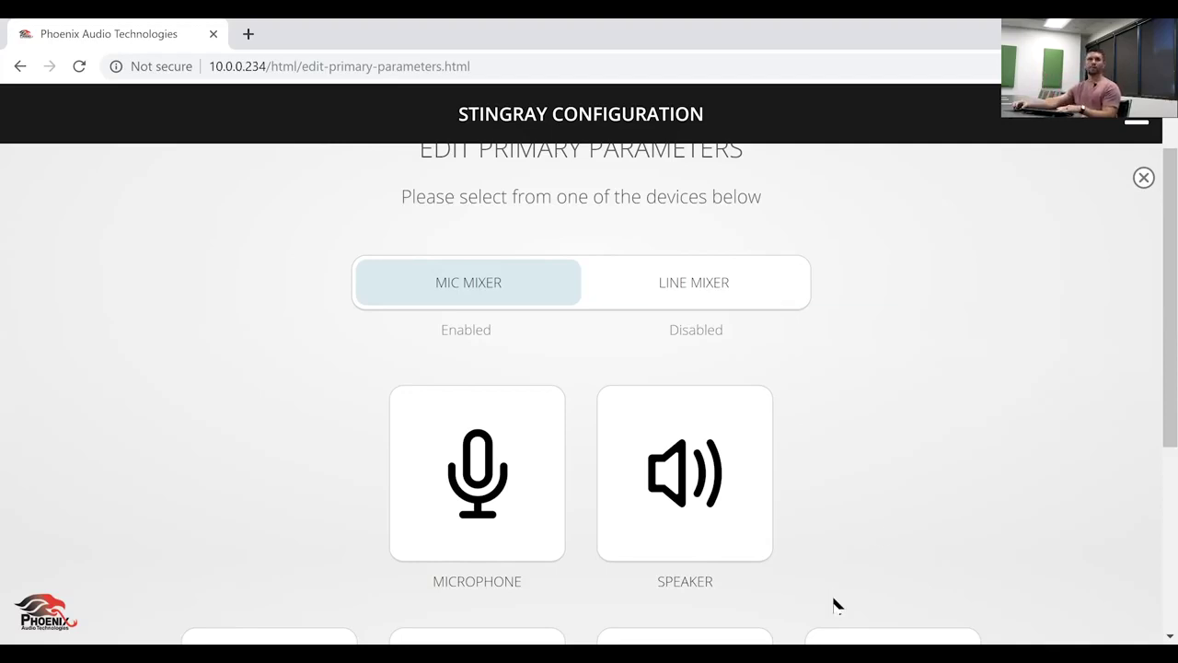
scroll(1150, 369, "down", 1)
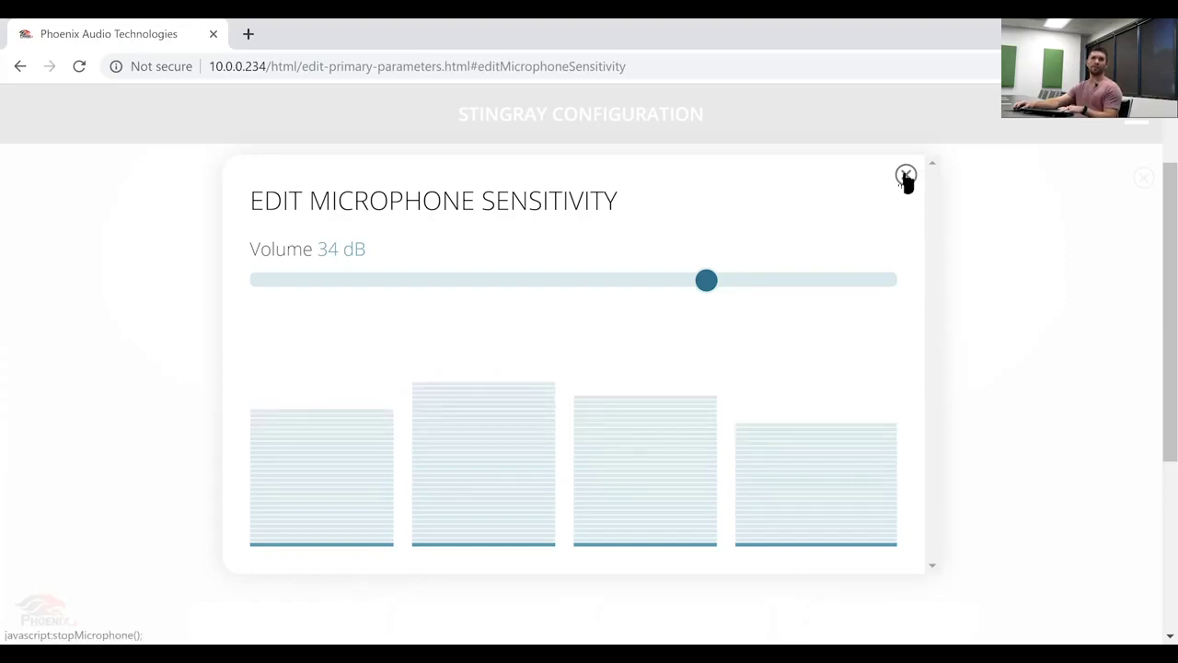
- Close the microphone sensitivity dialog, leaving the volume at 34 dB
left_click(907, 179)
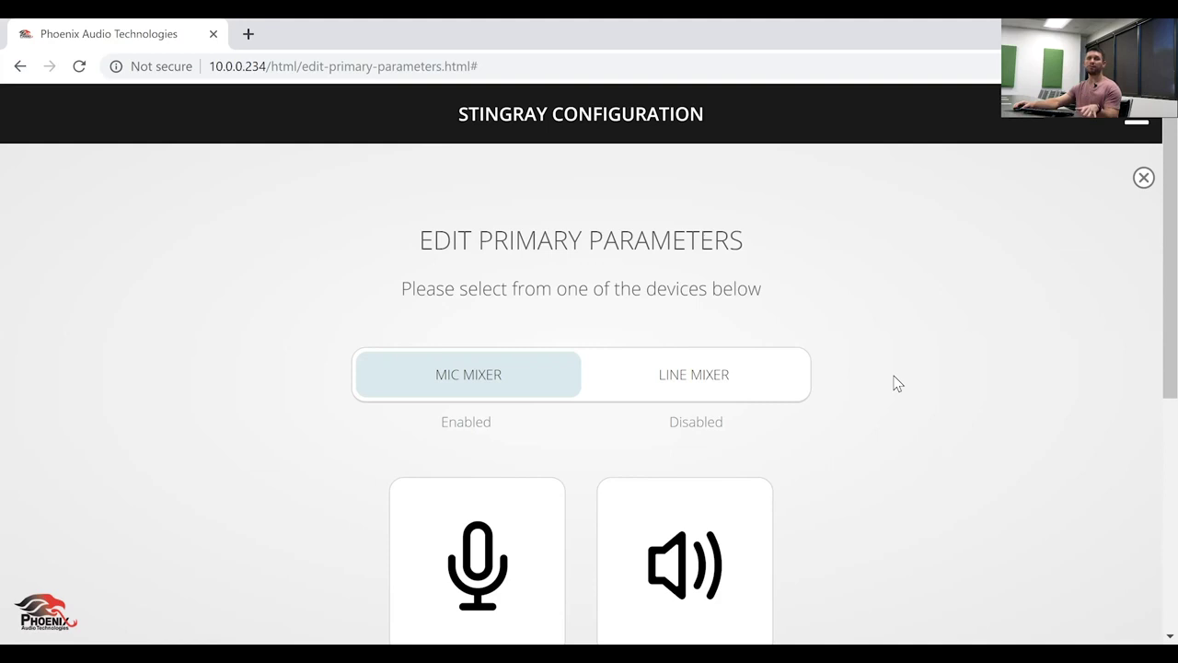
- Review the speaker sensitivity levels, all at 0 dB, then close that dialog
scroll(894, 382, "down", 2)
scroll(888, 395, "up", 1)
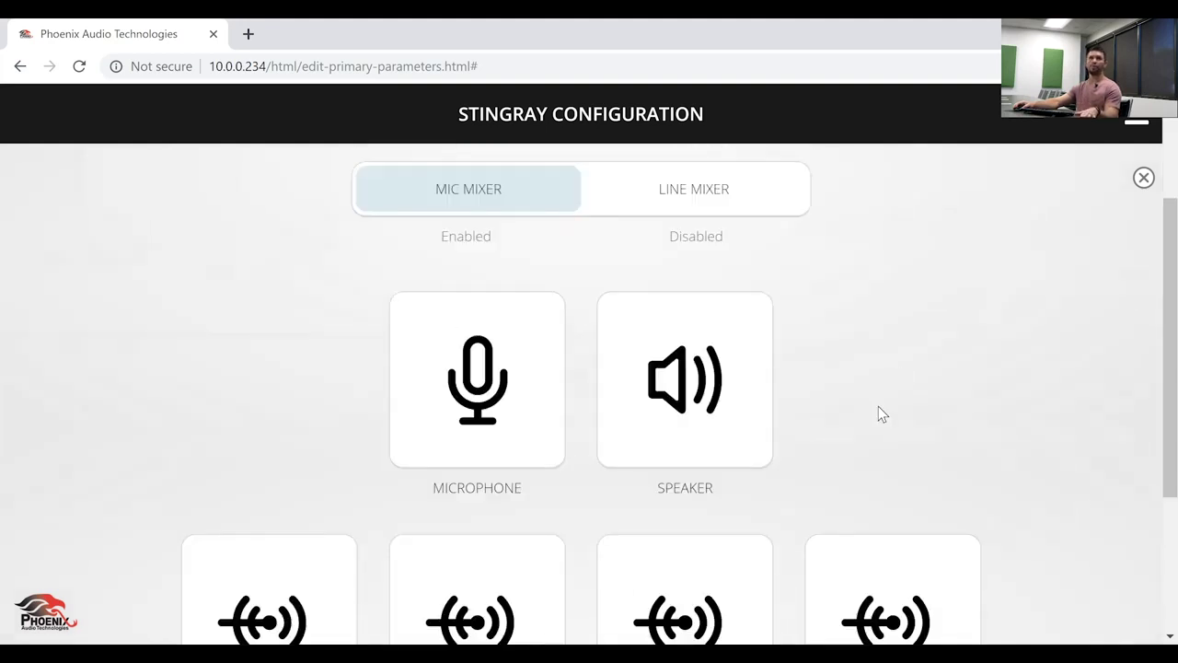
left_click(705, 513)
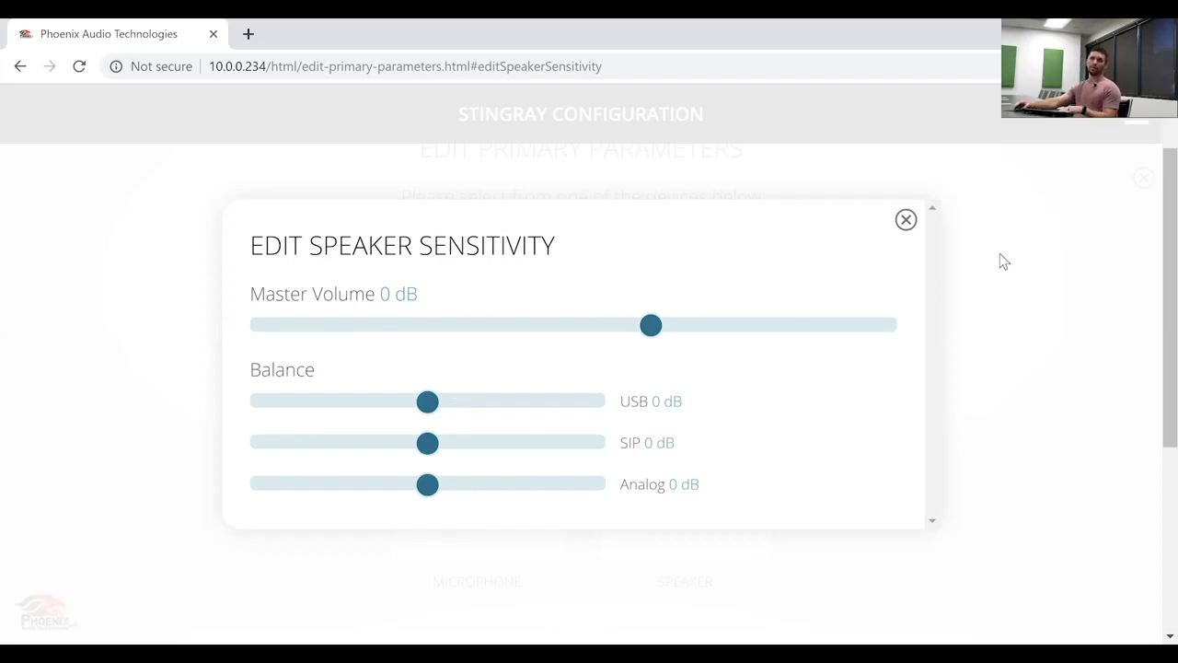
left_click(905, 221)
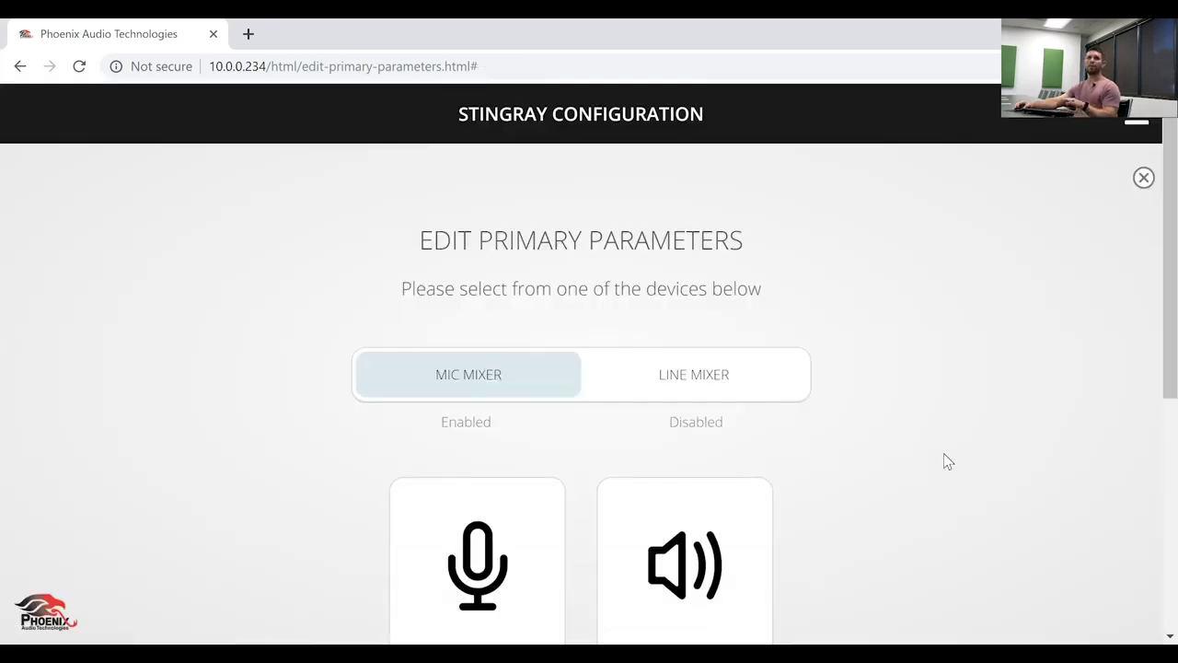
- Scroll the Edit Primary Parameters page down to the Line 1–4 tiles
scroll(943, 453, "down", 2)
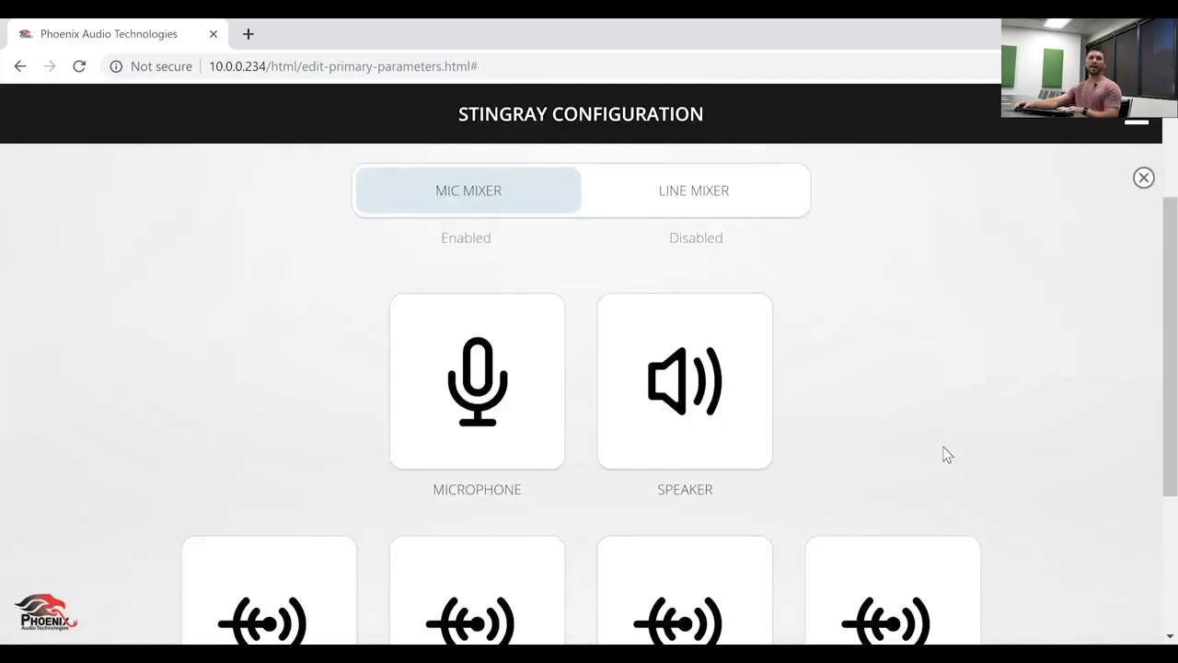
scroll(944, 451, "down", 3)
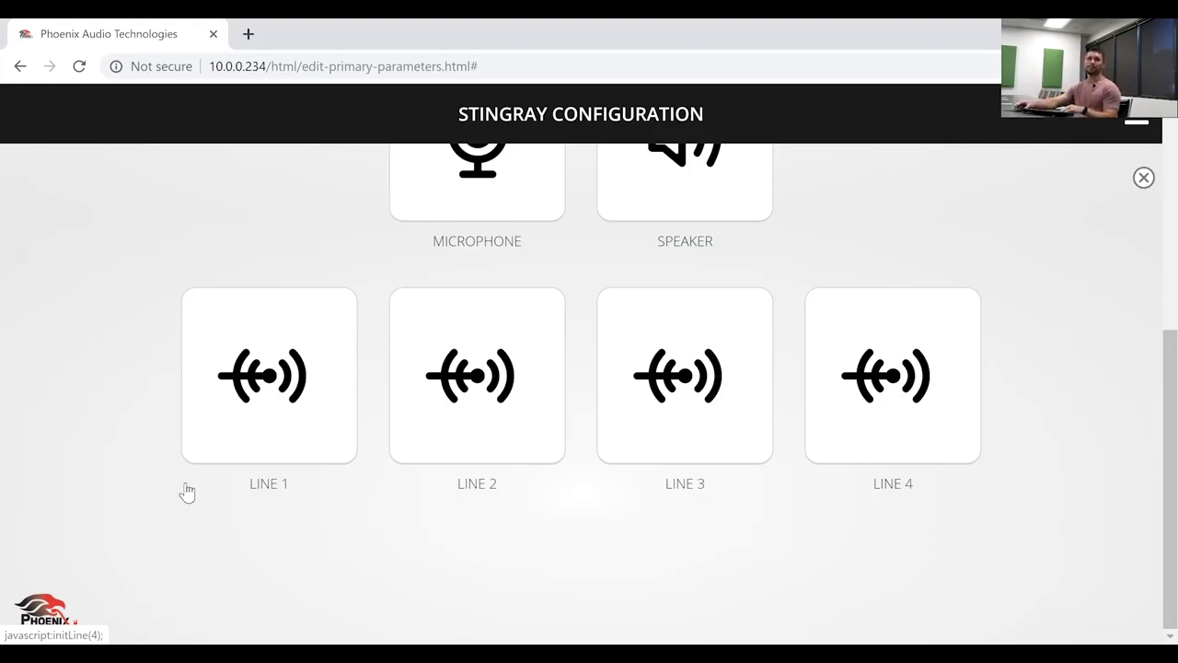
- Set Line 1 to Podium: Speakers 1+2 -26, 3+4 -14, Secondary and Send-Out -16 dB
left_click(199, 379)
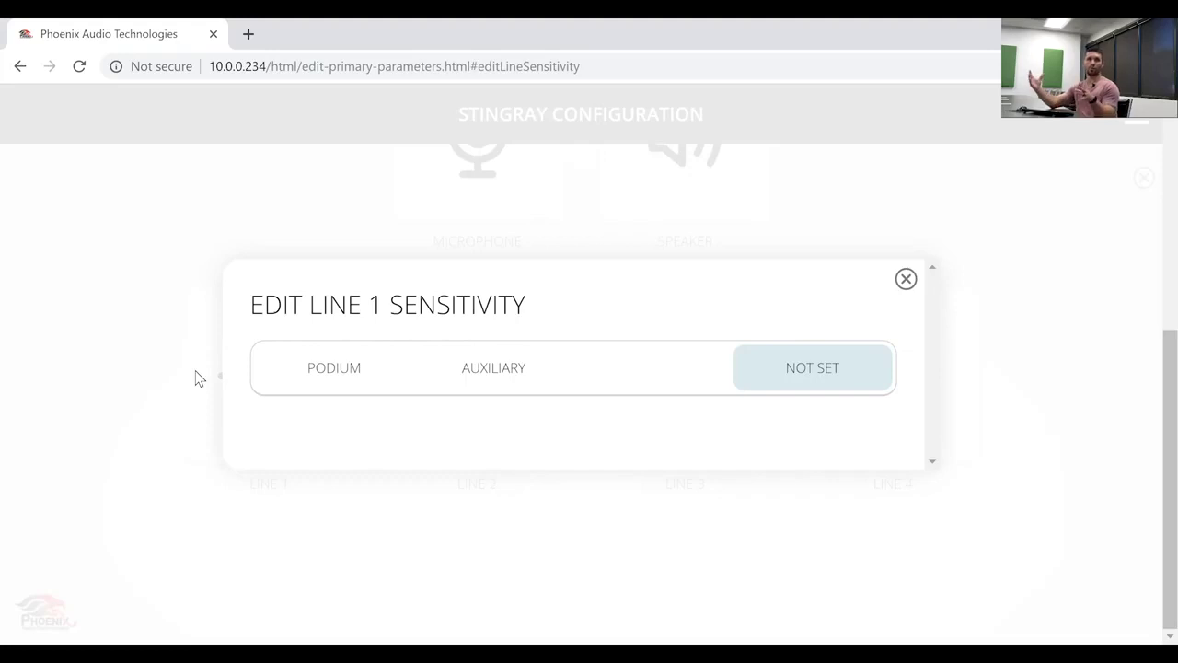
left_click(333, 365)
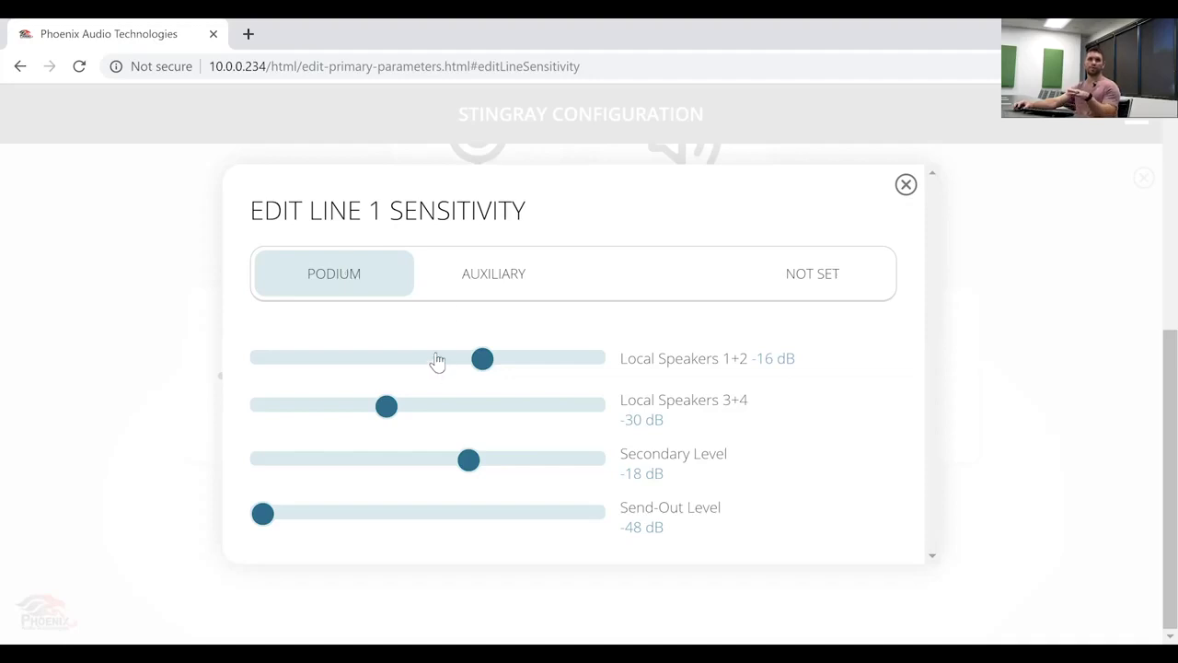
left_click_drag(483, 361, 402, 376)
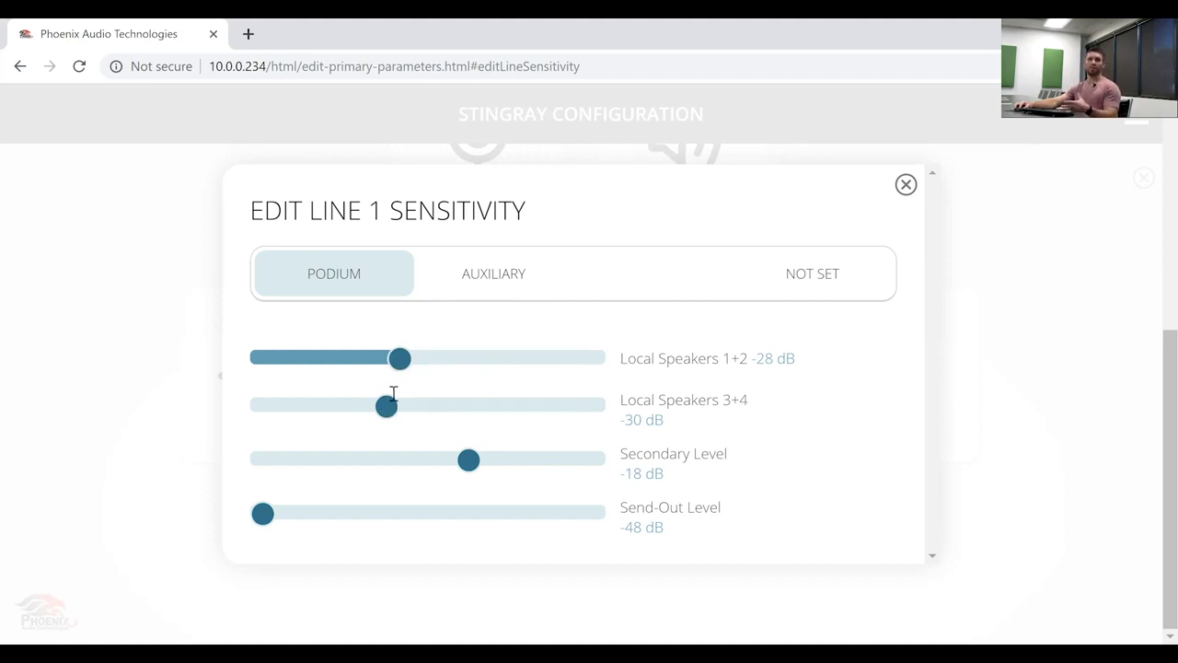
left_click_drag(389, 406, 491, 441)
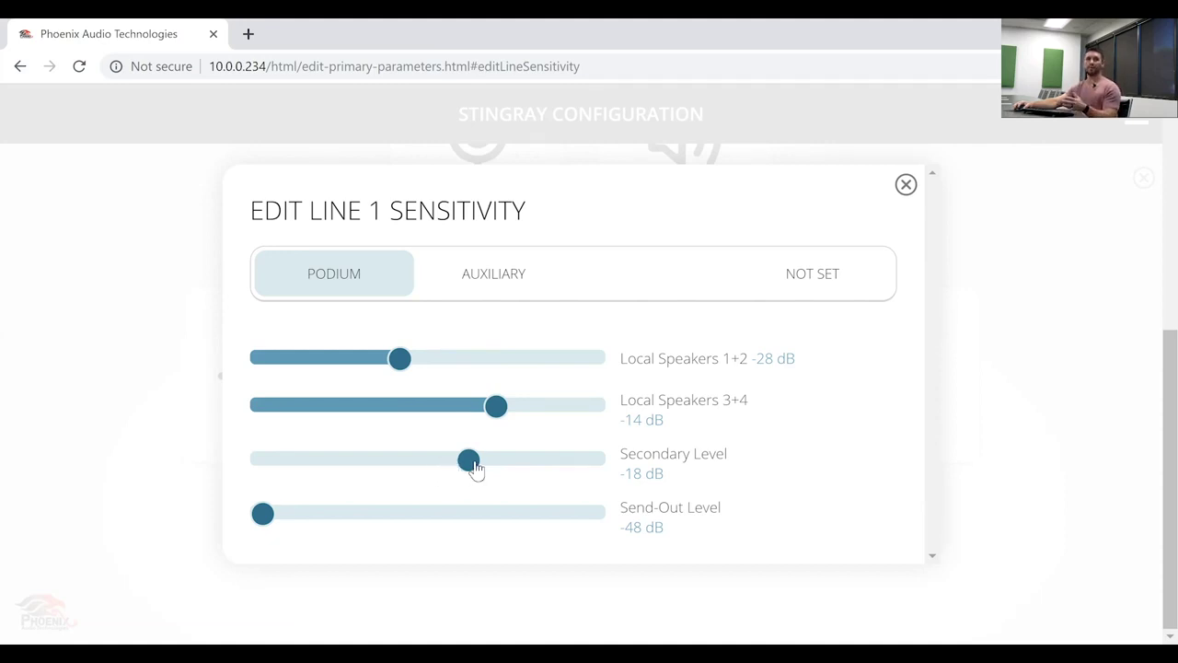
left_click_drag(468, 465, 483, 469)
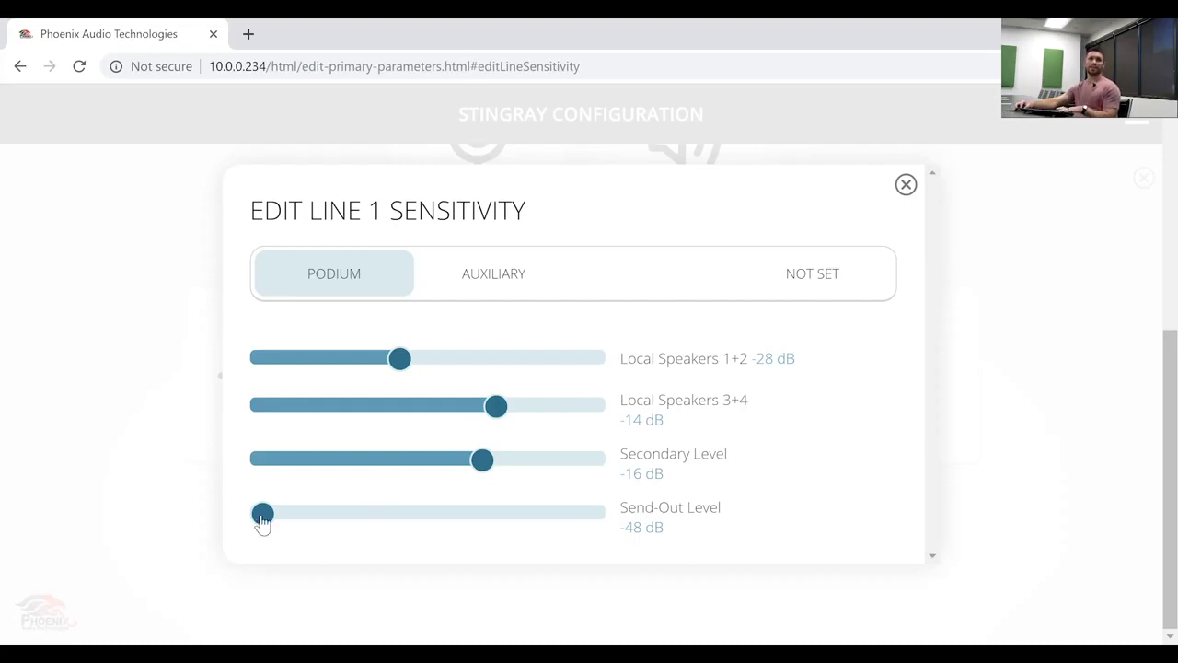
left_click_drag(262, 520, 486, 541)
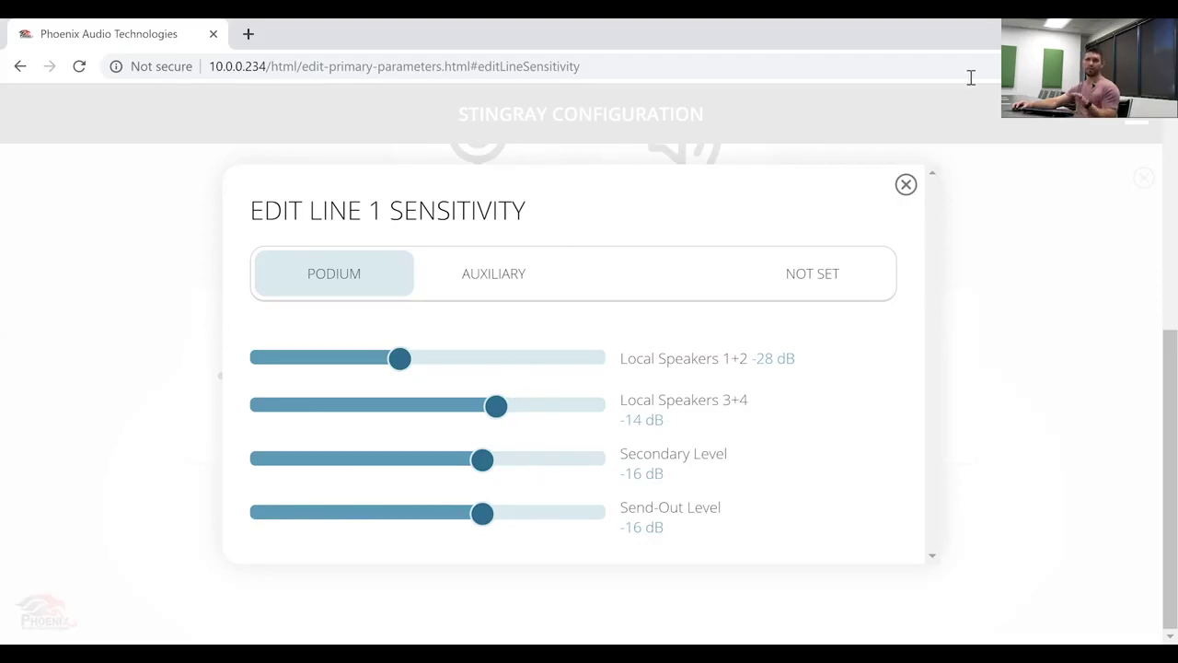
- Close Line 1, then set Line 2's Send-Out Level and Local Speakers both to -20 dB
left_click(905, 184)
scroll(785, 310, "down", 3)
scroll(785, 310, "down", 2)
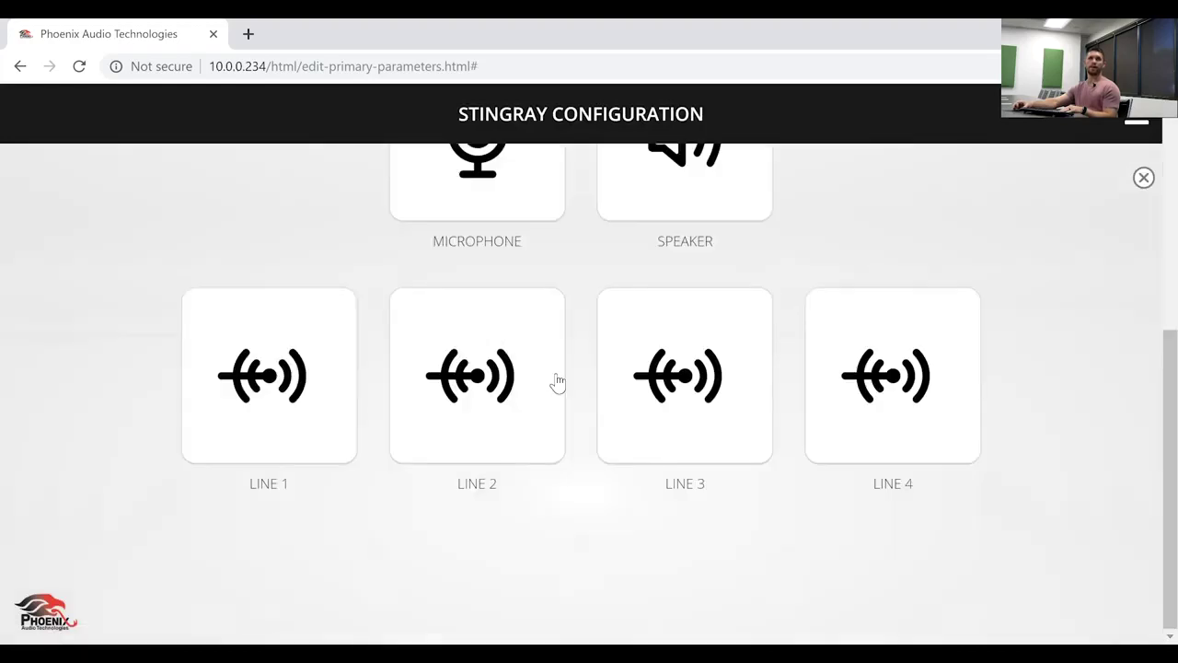
left_click(500, 388)
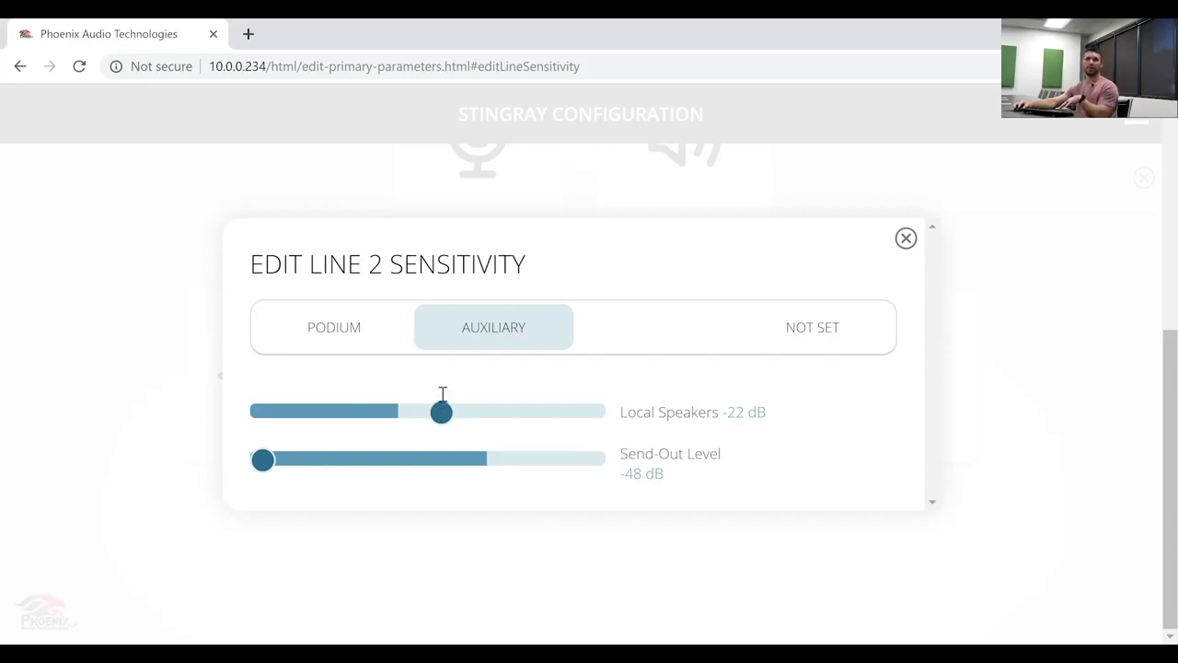
left_click(304, 459)
left_click_drag(384, 454, 454, 459)
left_click_drag(442, 418, 459, 420)
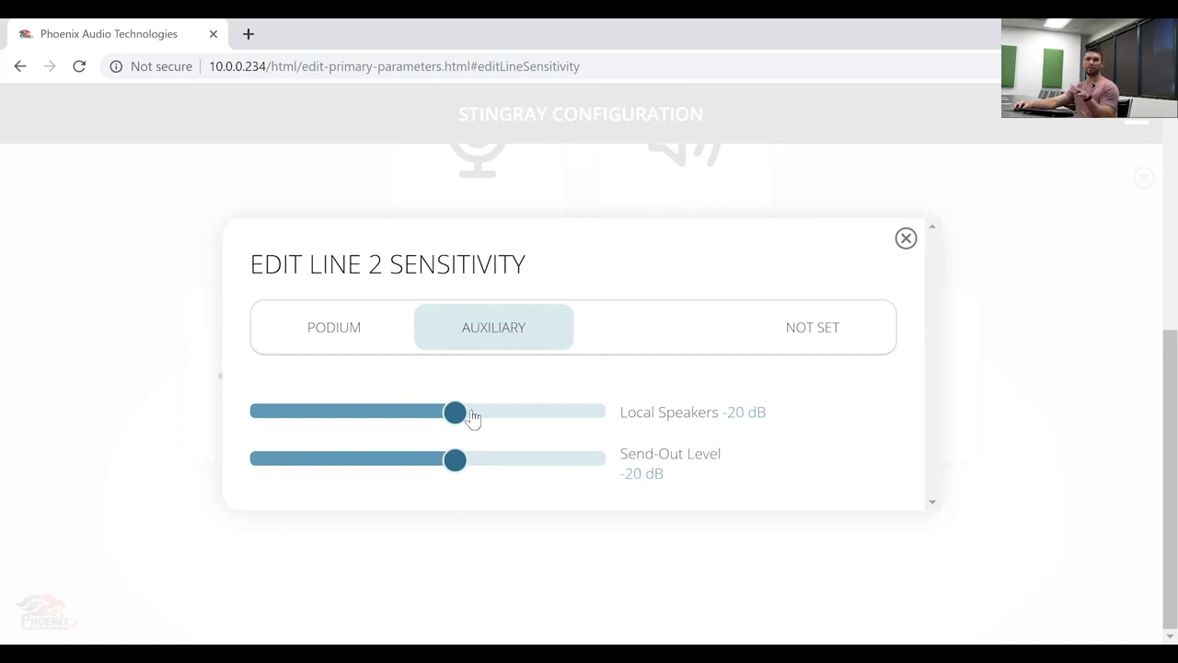
left_click(907, 240)
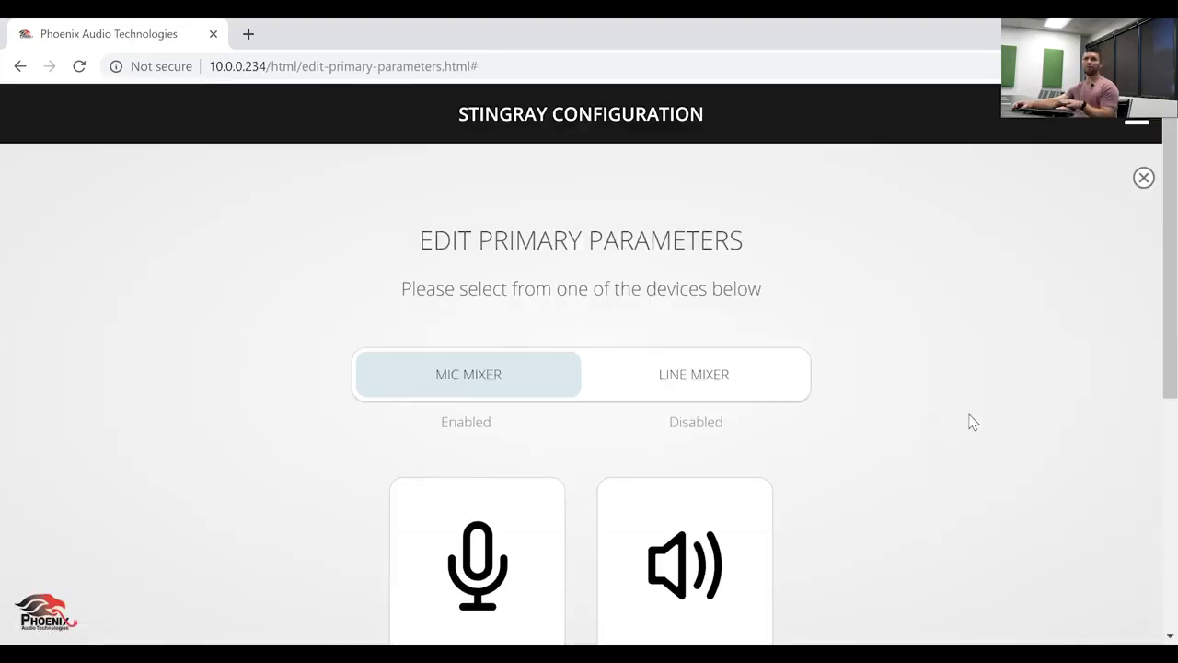
scroll(972, 421, "down", 5)
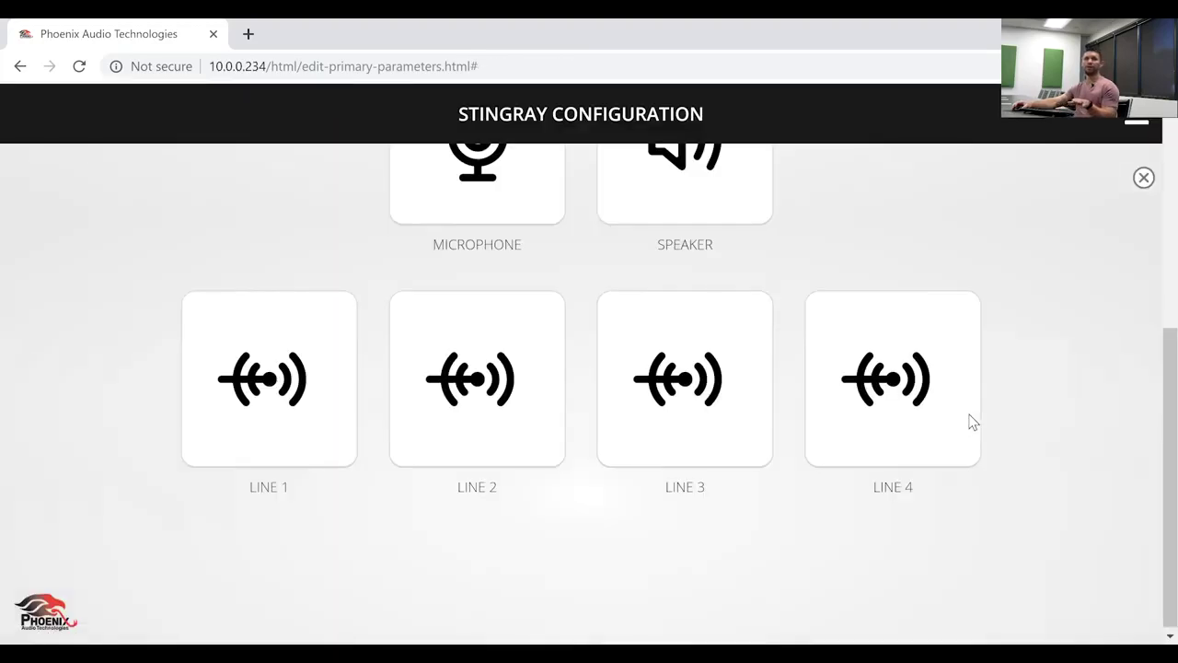
left_click(705, 421)
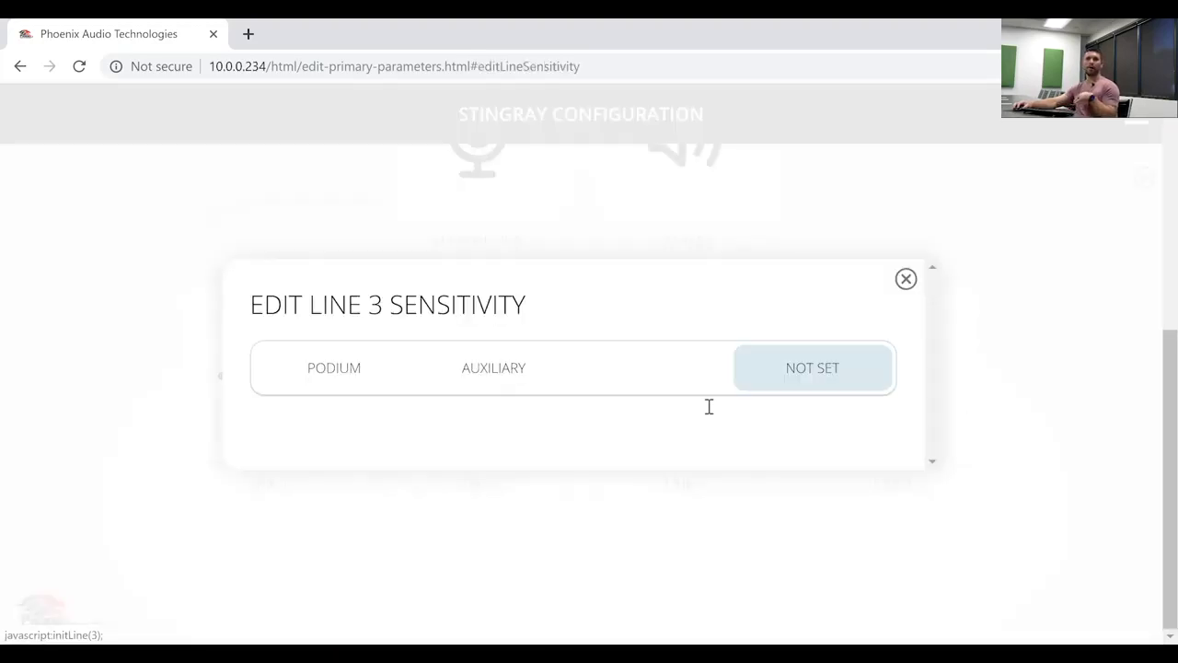
left_click(906, 279)
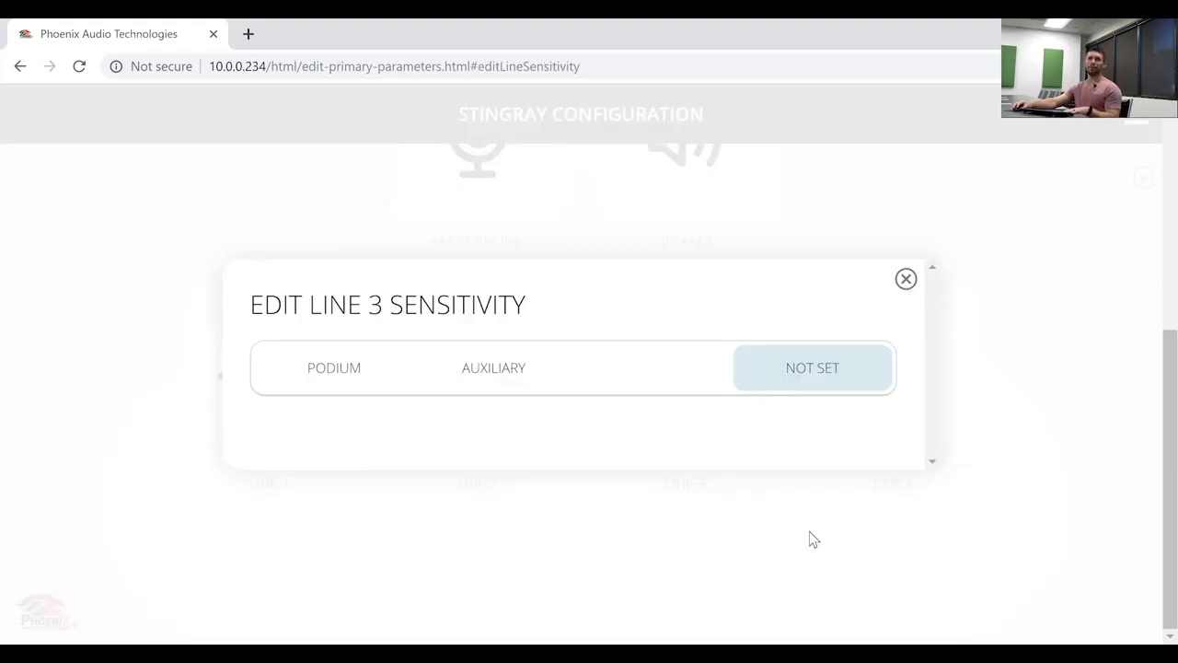
left_click(866, 404)
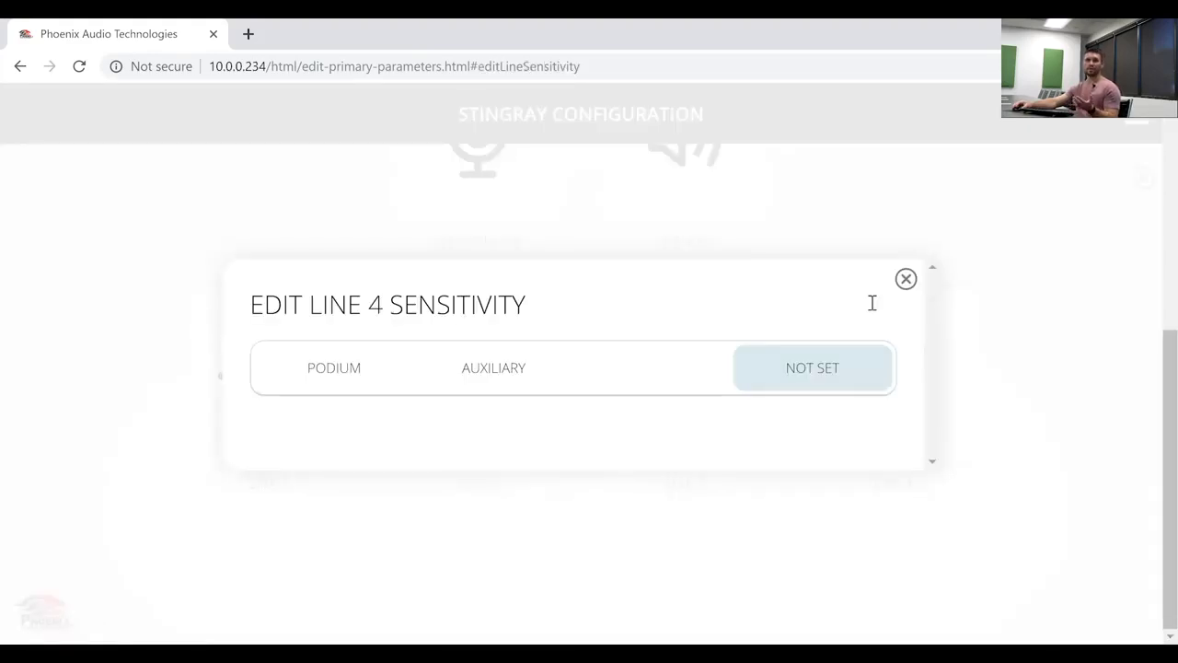
left_click(906, 279)
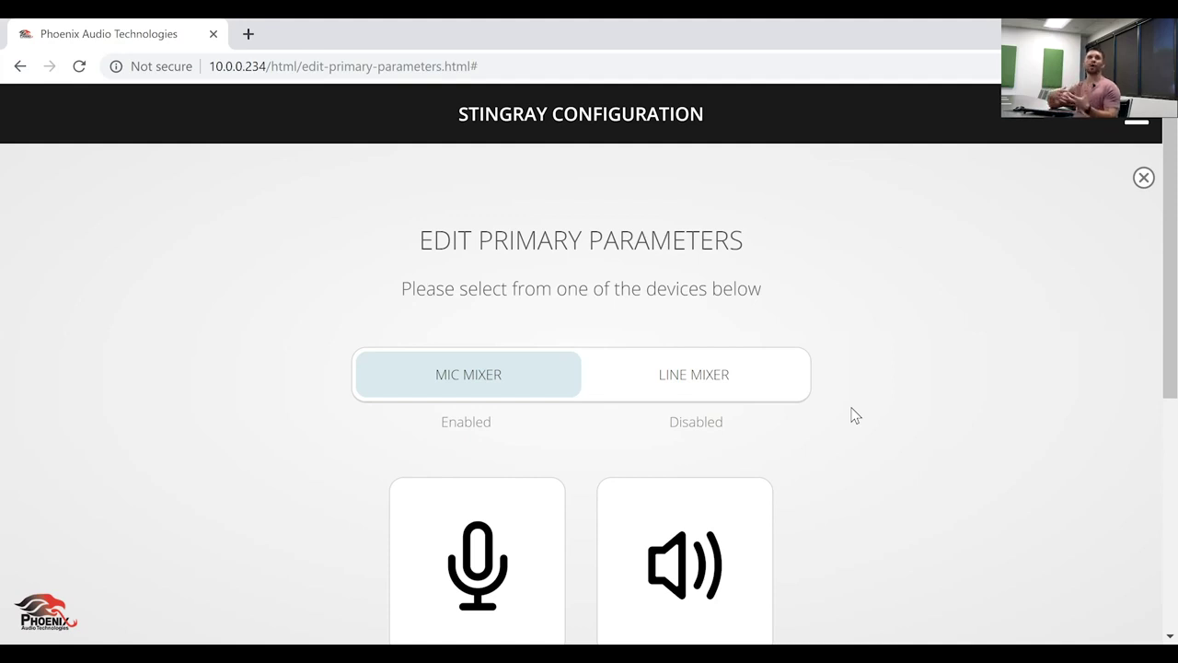
- Enable Line Mixer mode, check the speaker settings, and scroll to the Line 1–4 cards
left_click(695, 377)
scroll(833, 368, "down", 2)
scroll(833, 368, "up", 1)
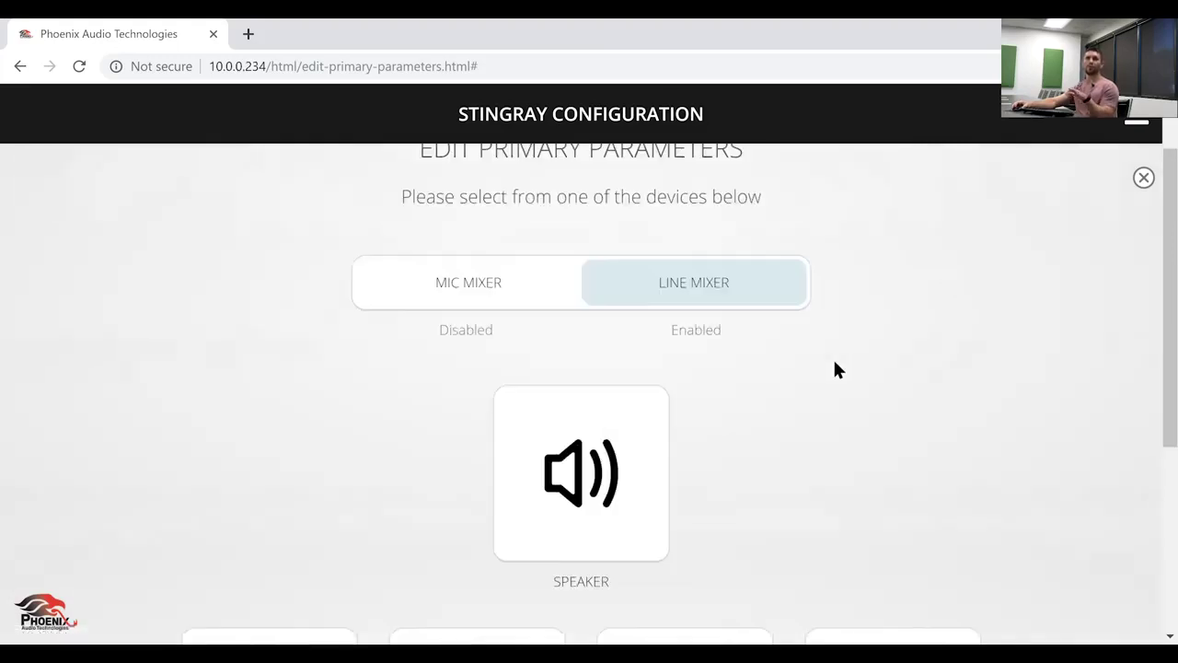
left_click(627, 473)
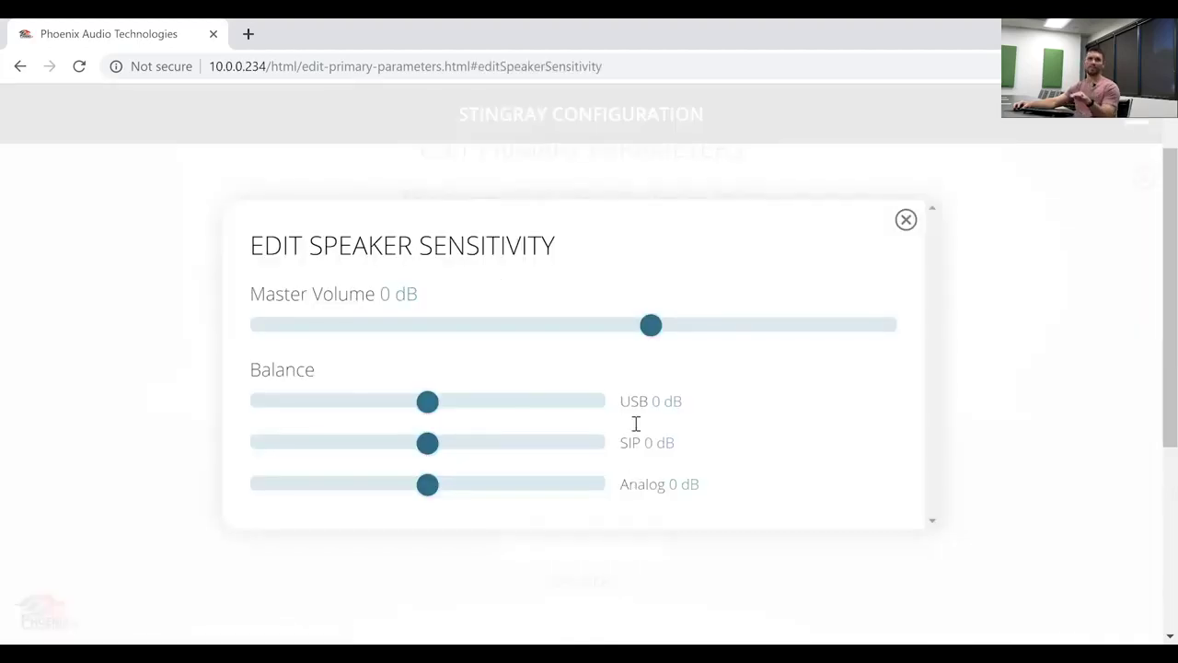
left_click(907, 222)
scroll(902, 429, "down", 5)
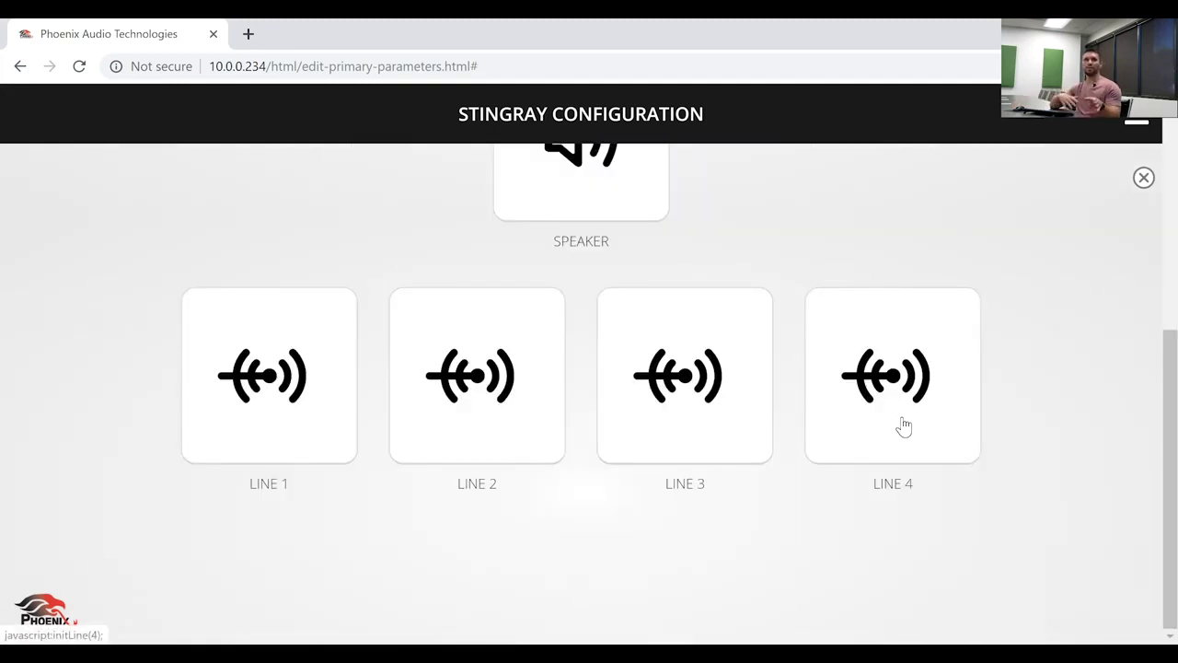
- Switch the LINE 1, LINE 2 and LINE 3 cards' sensitivity to Mixer, closing each dialog afterwards
left_click(286, 401)
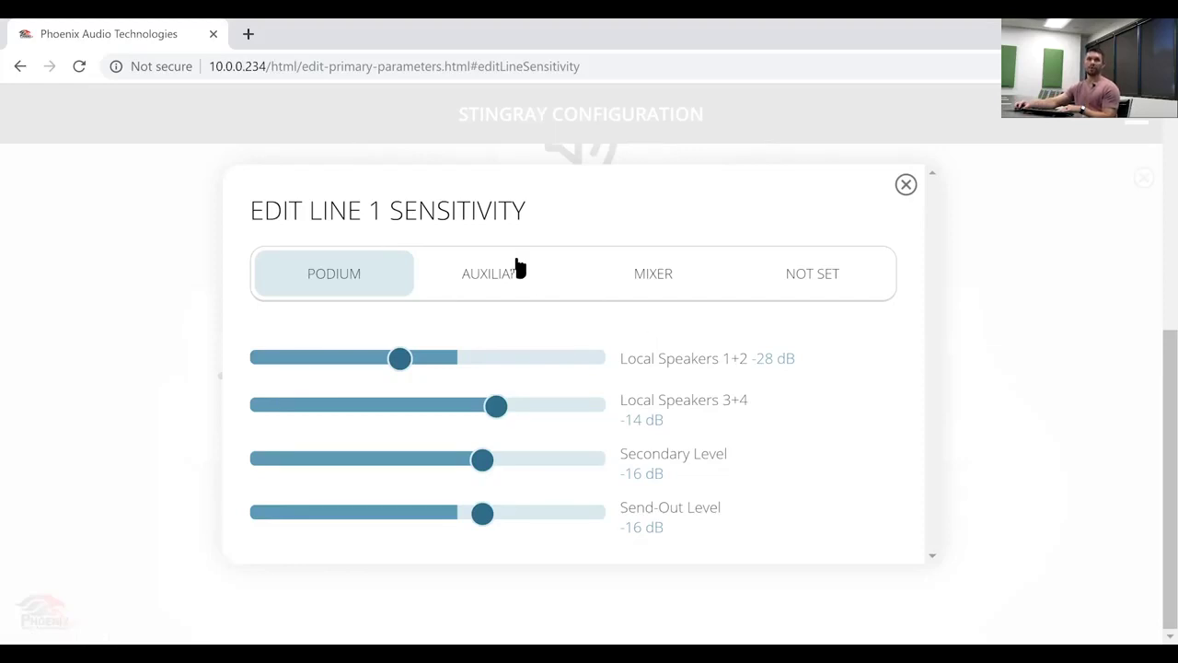
left_click(651, 275)
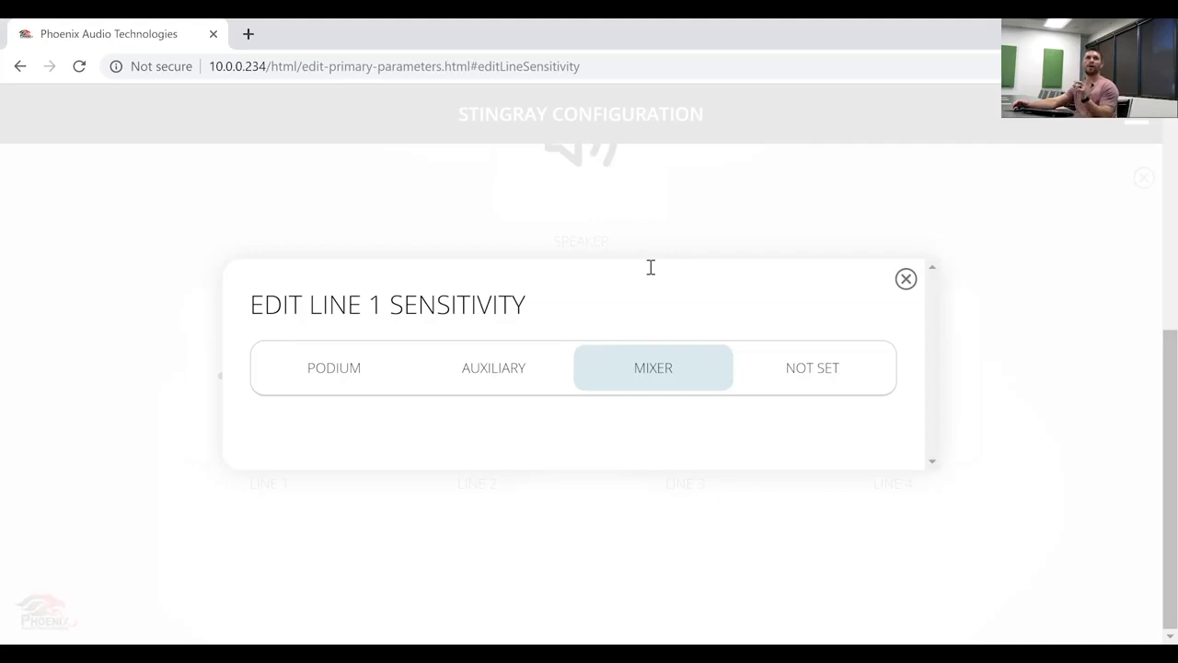
left_click(908, 280)
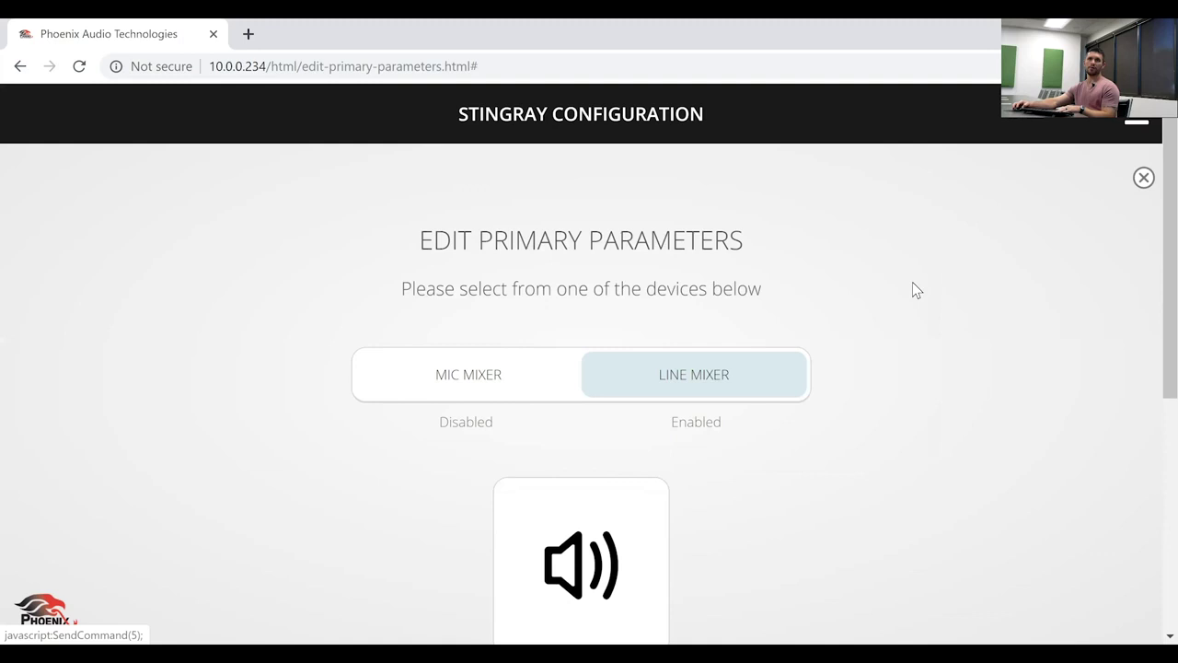
scroll(859, 376, "down", 4)
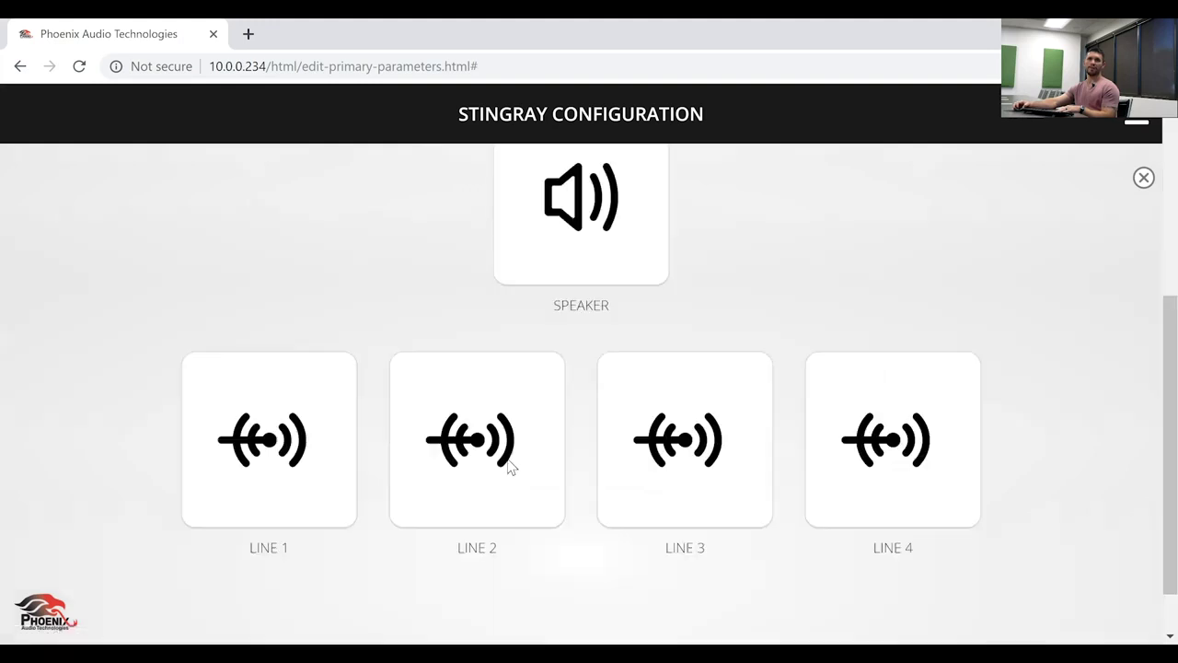
left_click(397, 464)
left_click(616, 327)
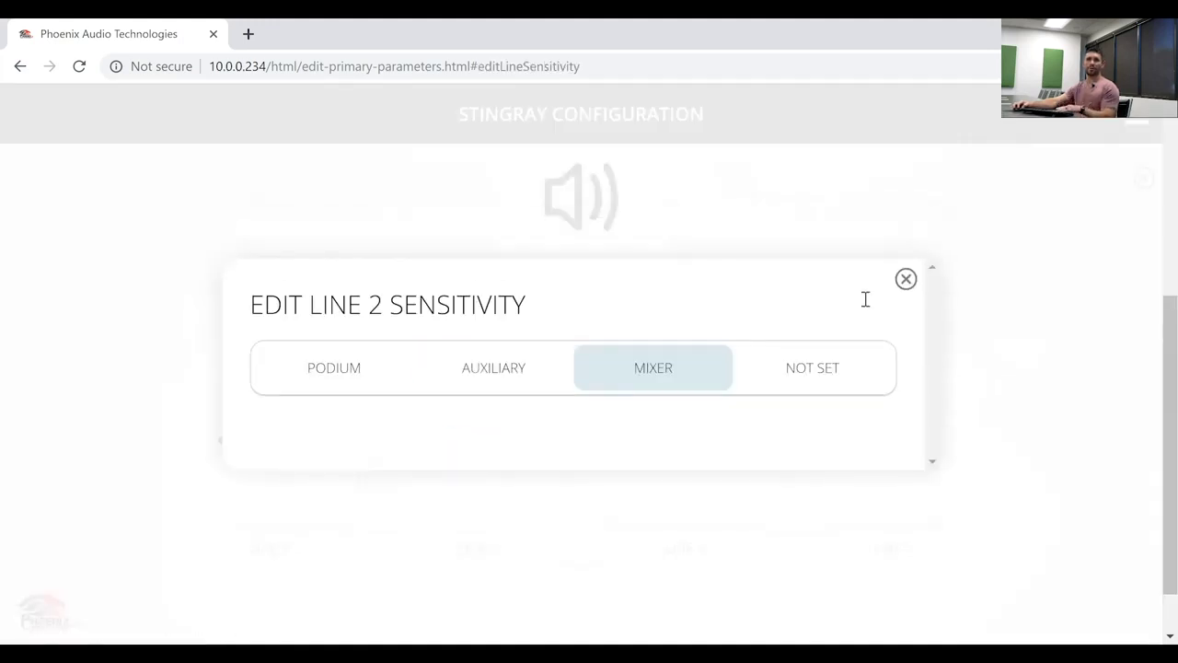
left_click(831, 476)
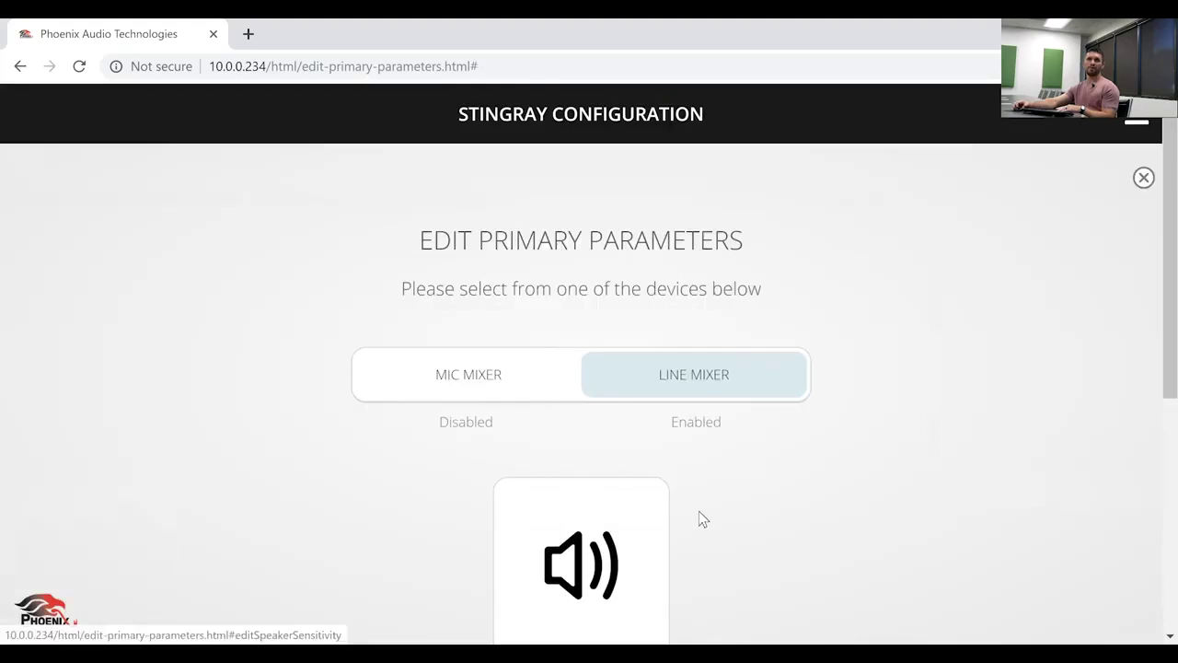
scroll(697, 519, "down", 4)
left_click(691, 487)
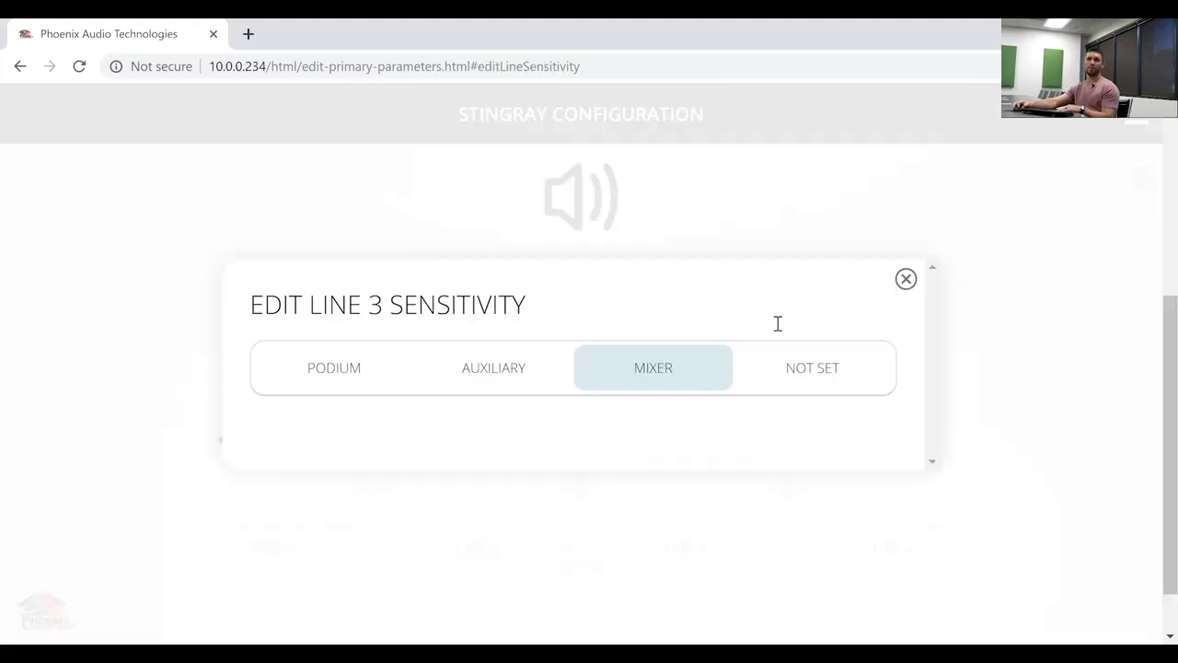
left_click(906, 280)
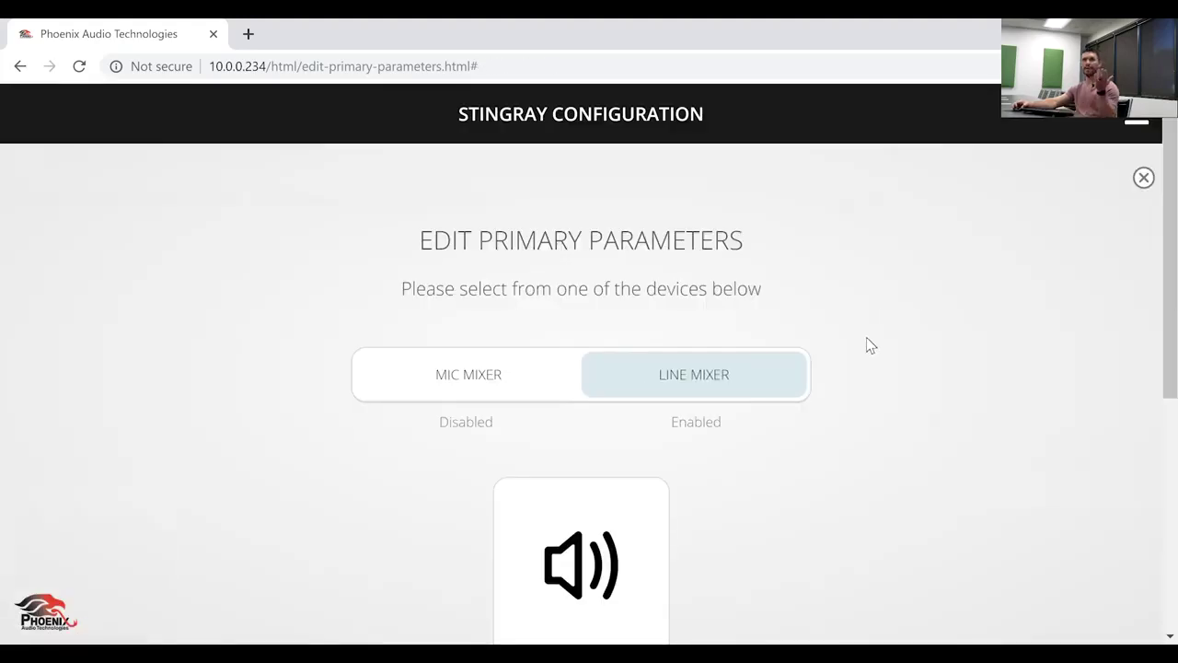